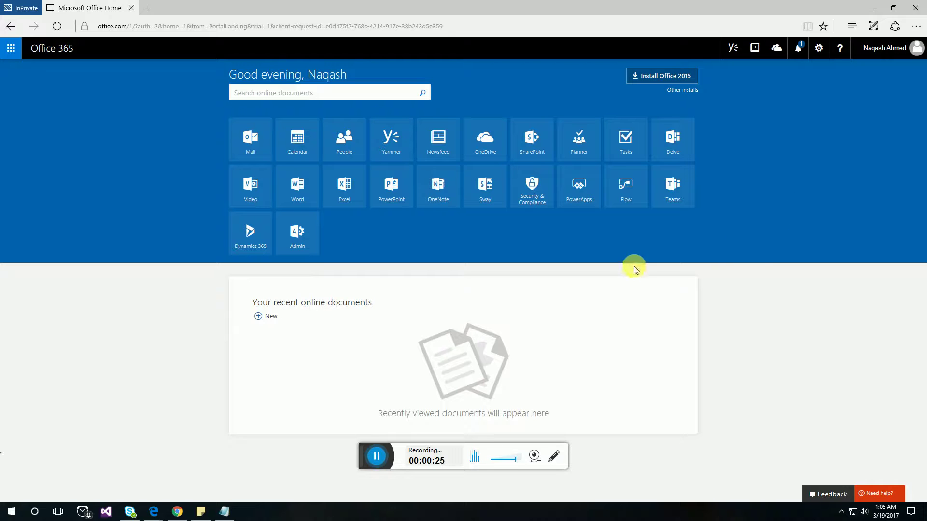
# Open SharePoint from the Office 365 home page
pyautogui.click(299, 239)
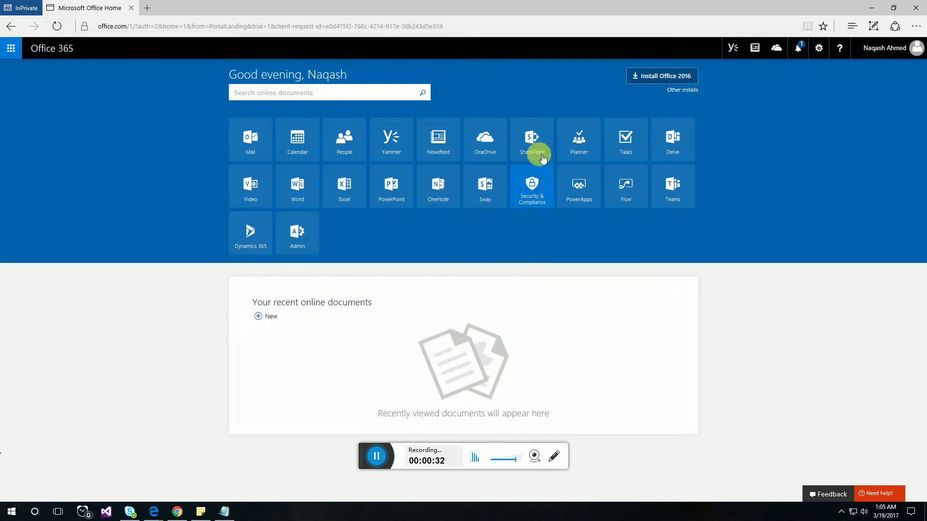
pyautogui.click(534, 137)
pyautogui.click(534, 145)
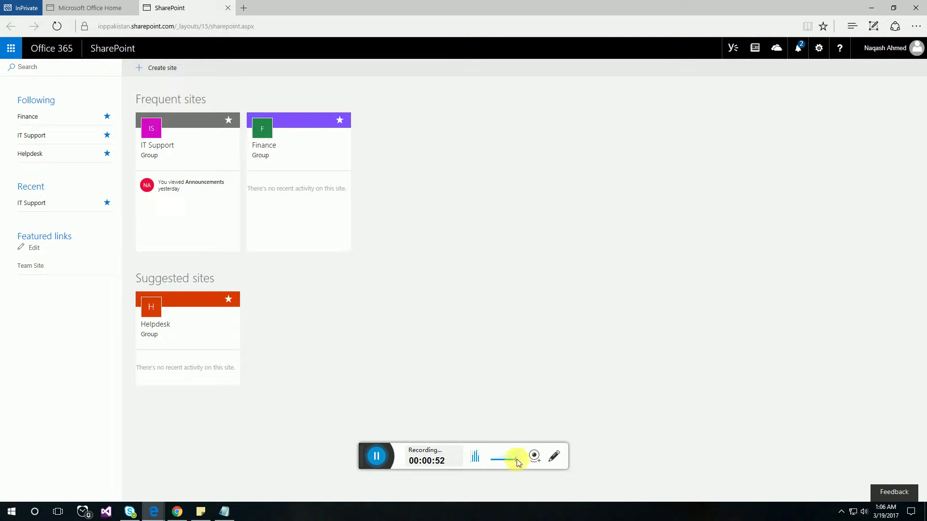
# Switch to Notepad and read the SharePoint On-Premise vs. SharePoint Online notes on cost, content sensitivity and risk
pyautogui.moveTo(517, 462); pyautogui.dragTo(522, 464)
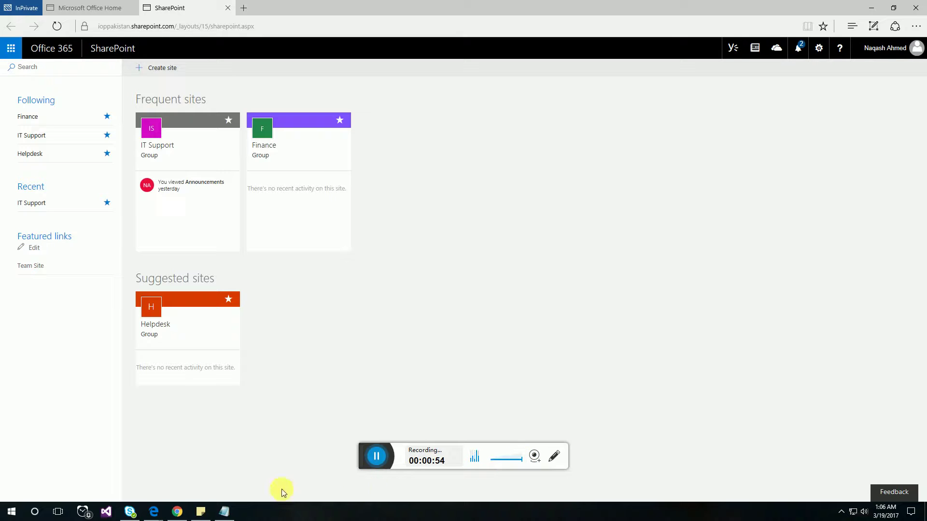
pyautogui.click(225, 511)
pyautogui.click(297, 445)
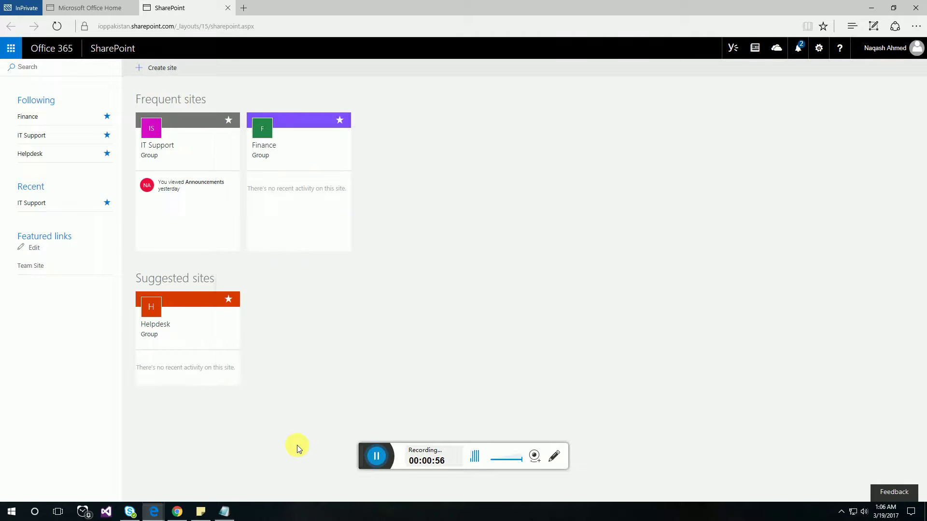
pyautogui.click(225, 511)
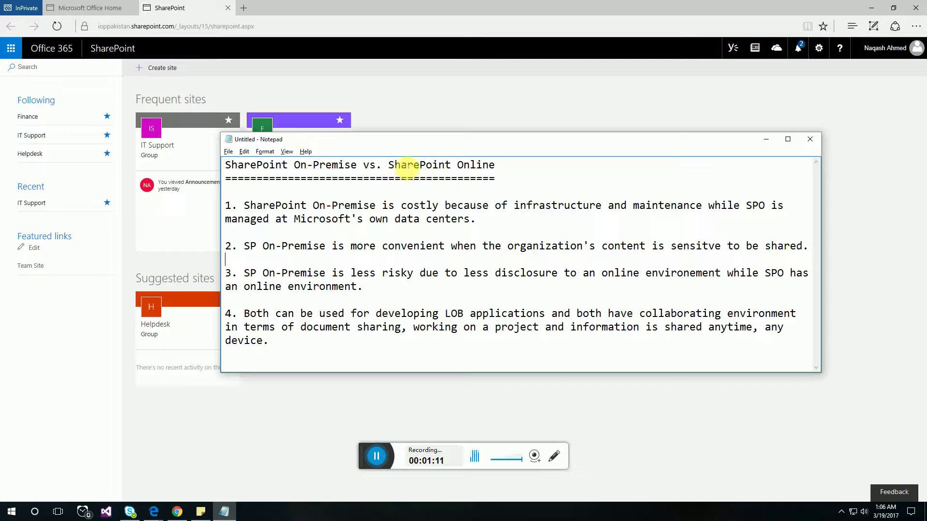
pyautogui.moveTo(389, 166); pyautogui.dragTo(513, 144)
pyautogui.click(513, 116)
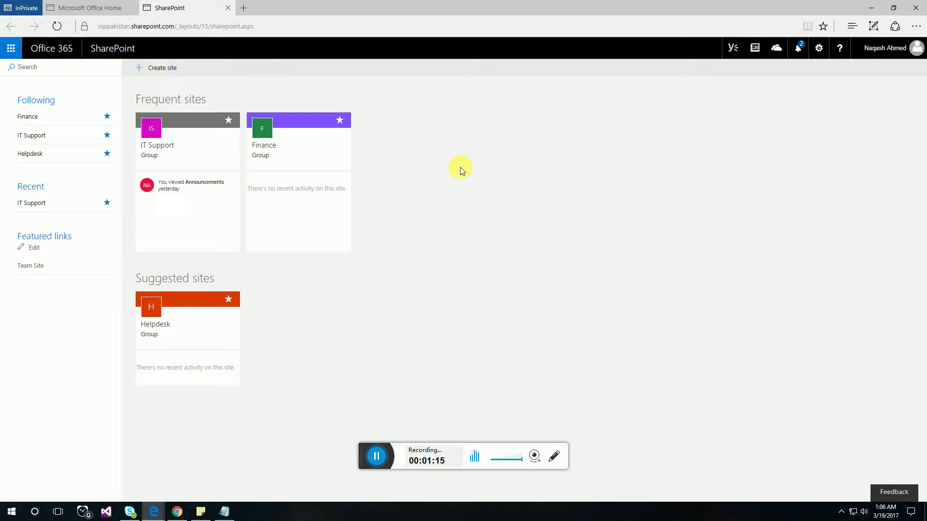
pyautogui.hotkey('alt', 'Tab')
pyautogui.click(429, 270)
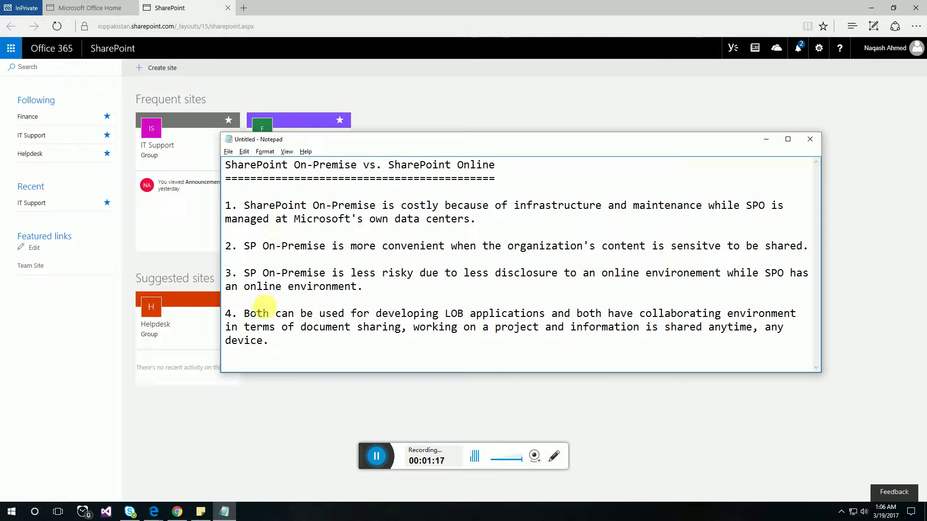
pyautogui.click(397, 246)
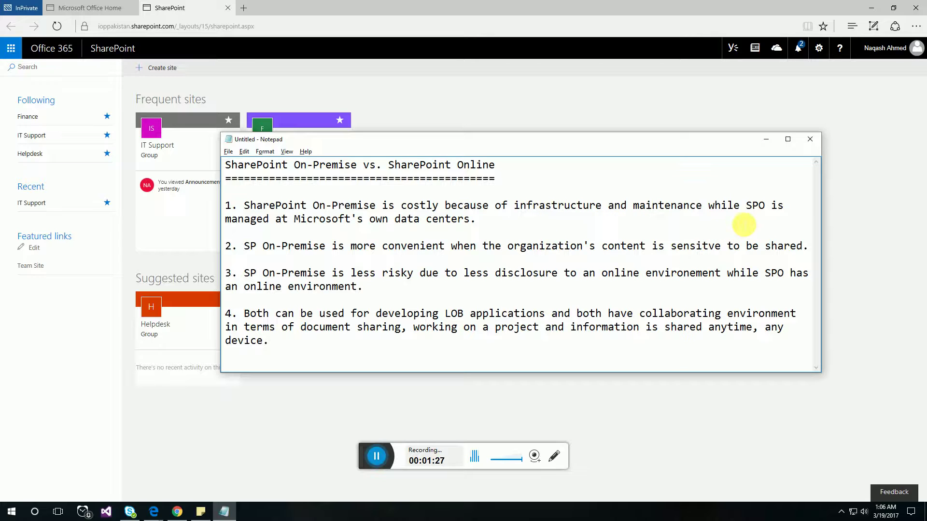
pyautogui.moveTo(766, 207); pyautogui.dragTo(753, 207)
pyautogui.click(742, 233)
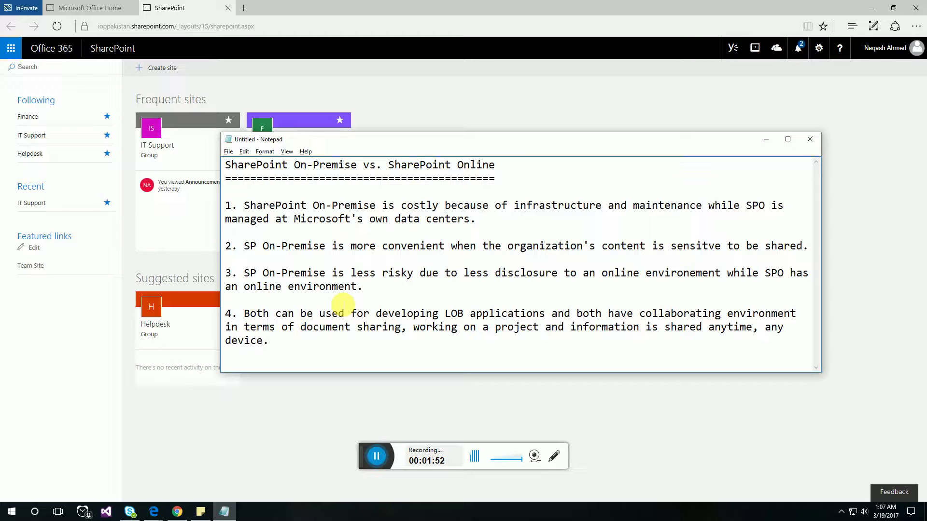
# Return to the SharePoint page in the browser and examine its full web address
pyautogui.click(324, 391)
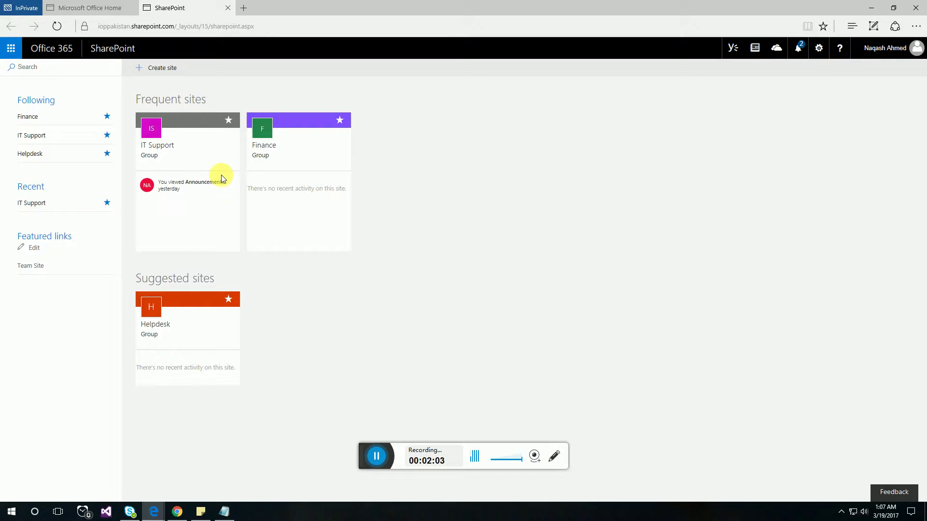
pyautogui.click(156, 26)
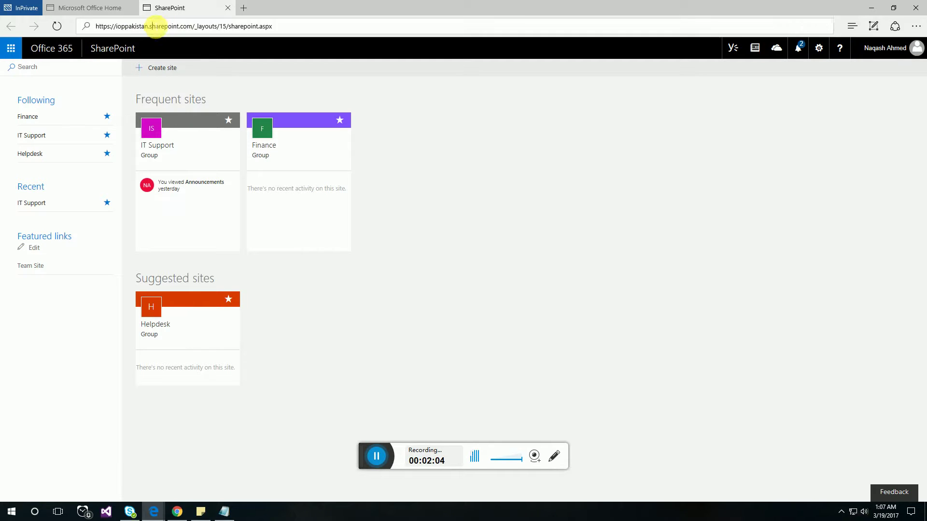
pyautogui.click(451, 156)
# Review point 4 of the Notepad comparison, on LOB applications and collaboration, and minimize the notes
pyautogui.hotkey('alt', 'Tab')
pyautogui.click(486, 232)
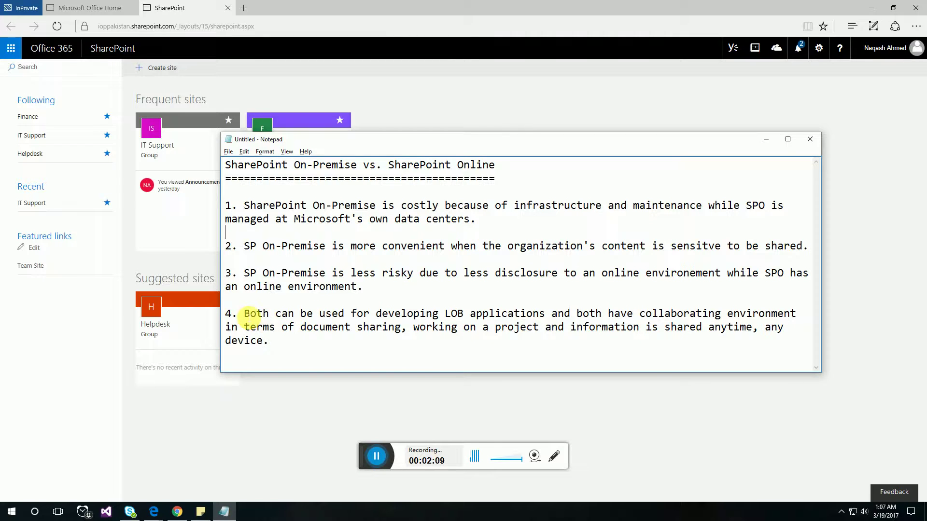
pyautogui.moveTo(269, 341); pyautogui.dragTo(243, 314)
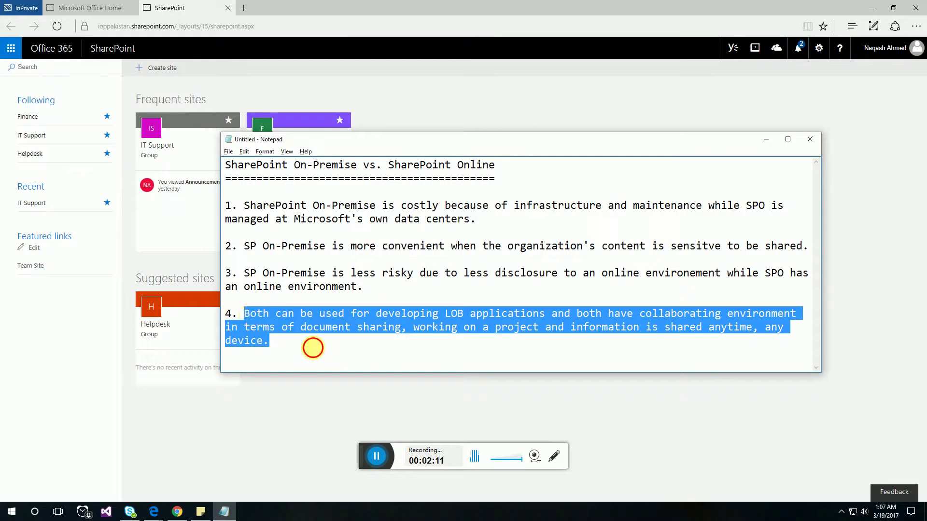
pyautogui.click(311, 345)
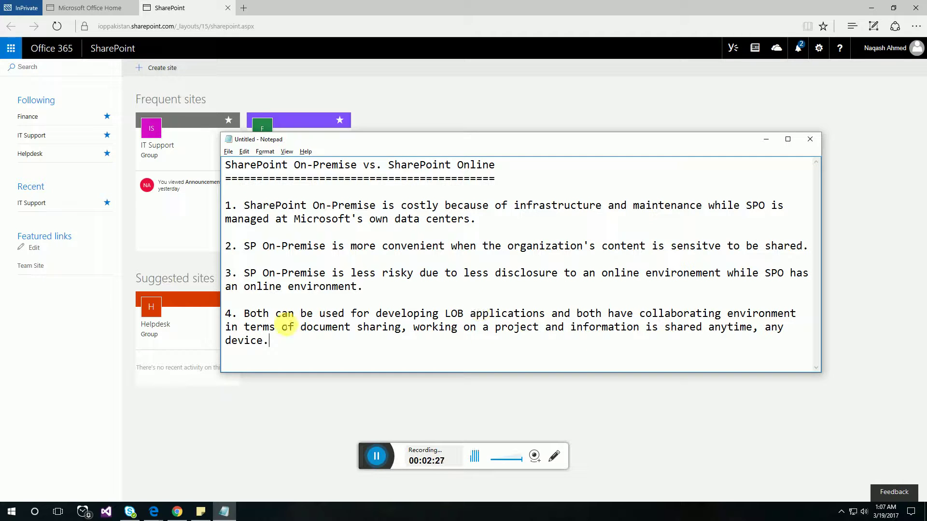
pyautogui.moveTo(284, 340); pyautogui.dragTo(234, 203)
pyautogui.click(348, 286)
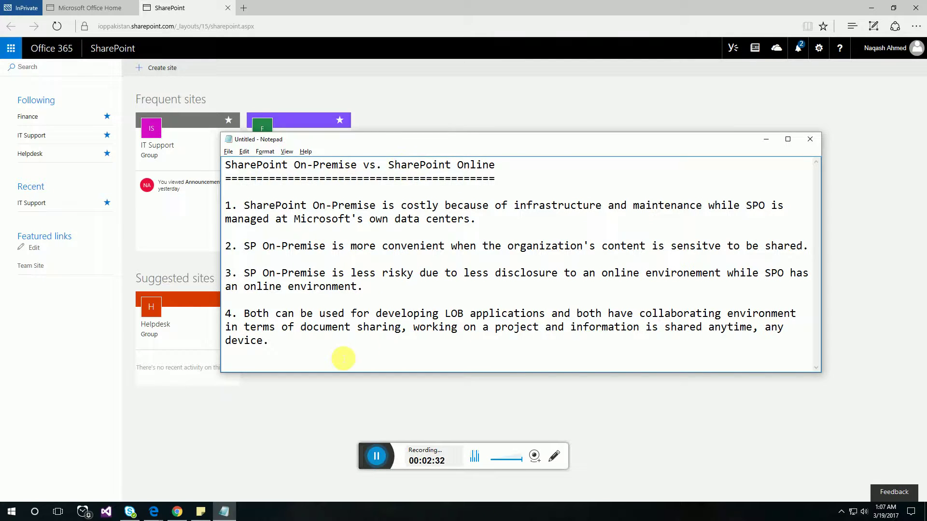
pyautogui.click(766, 139)
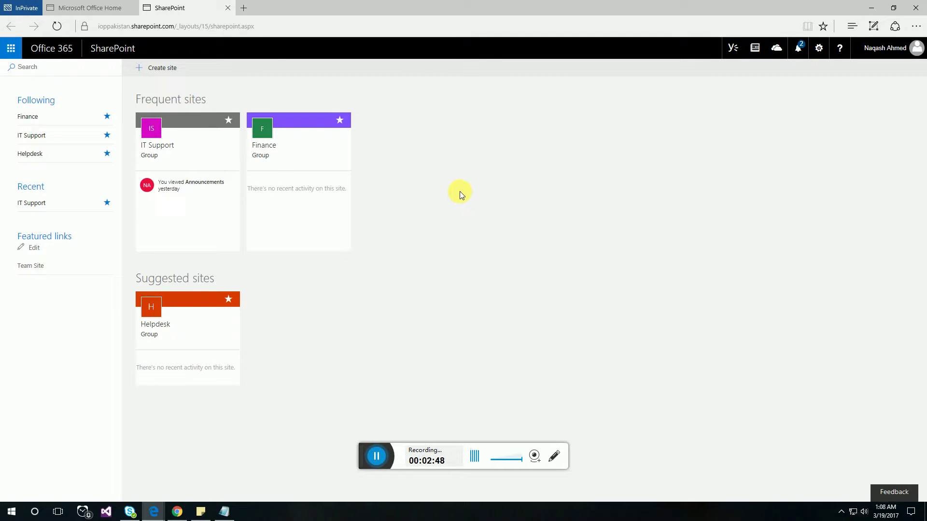
# Start creating a SharePoint team site and name it Academics
pyautogui.click(165, 73)
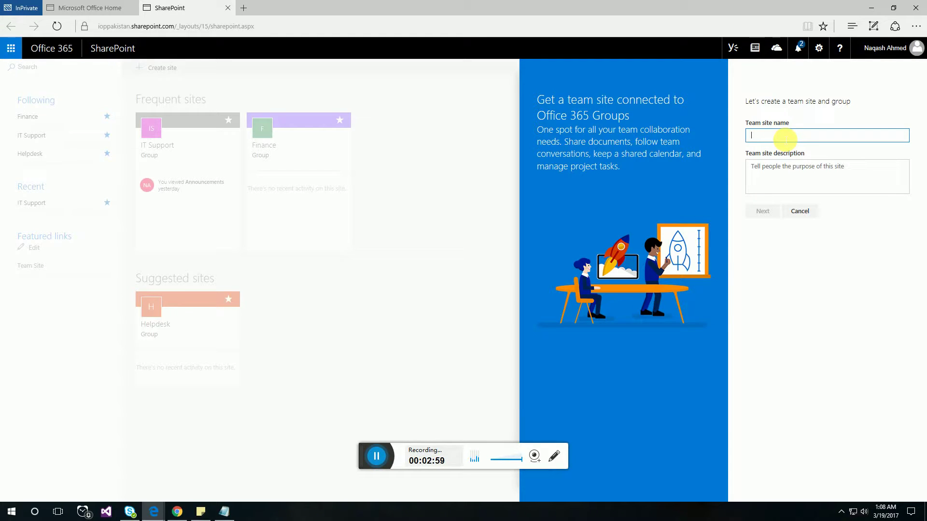
pyautogui.write('Academics')
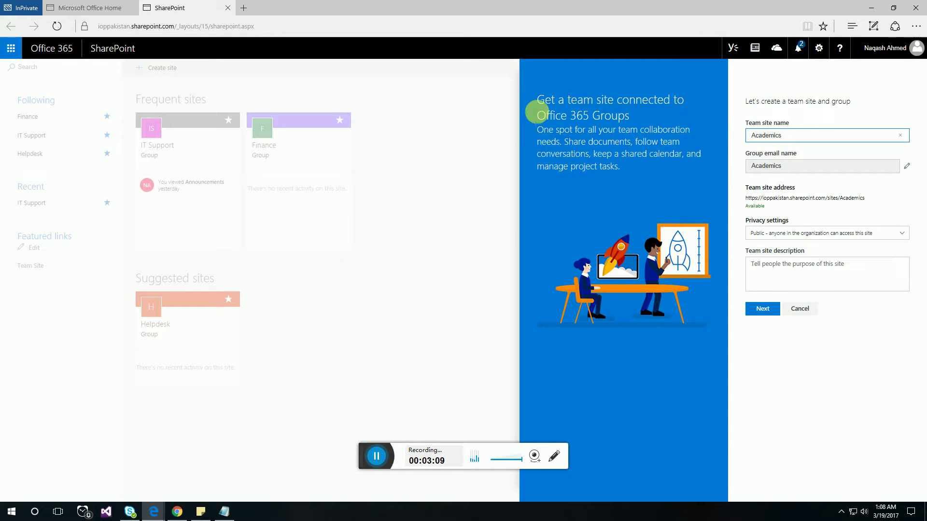
# Examine the description of team sites connected to Office 365 Groups and the address of the new team site
pyautogui.moveTo(535, 99); pyautogui.dragTo(612, 158)
pyautogui.click(623, 170)
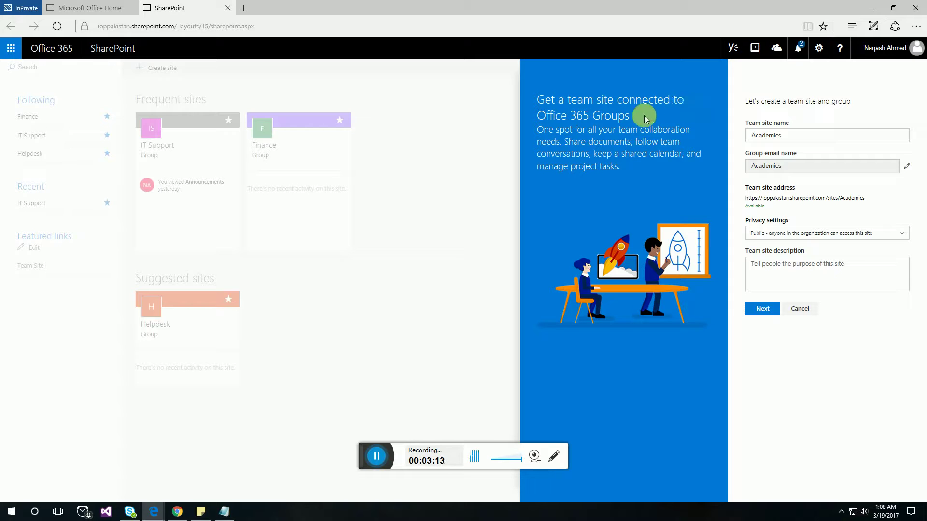
pyautogui.moveTo(632, 115); pyautogui.dragTo(555, 121)
pyautogui.click(616, 166)
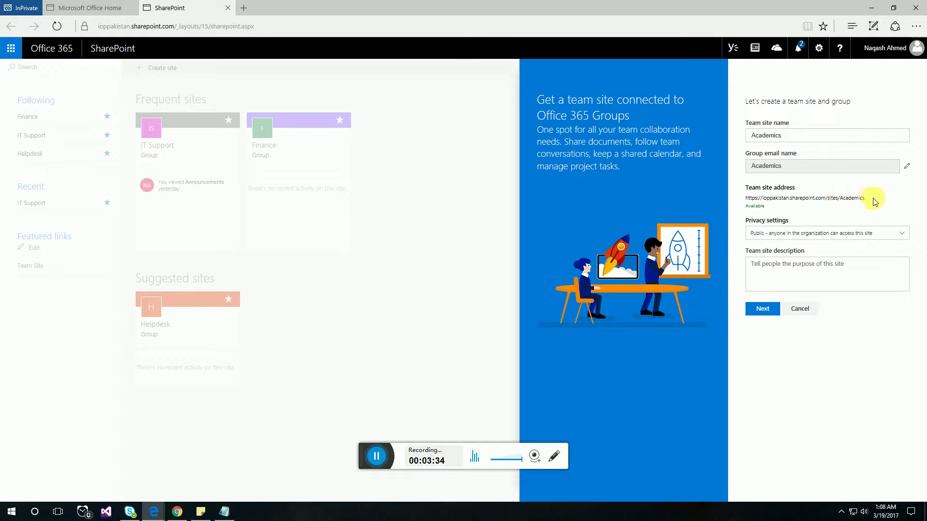
pyautogui.tripleClick(741, 197)
pyautogui.click(799, 207)
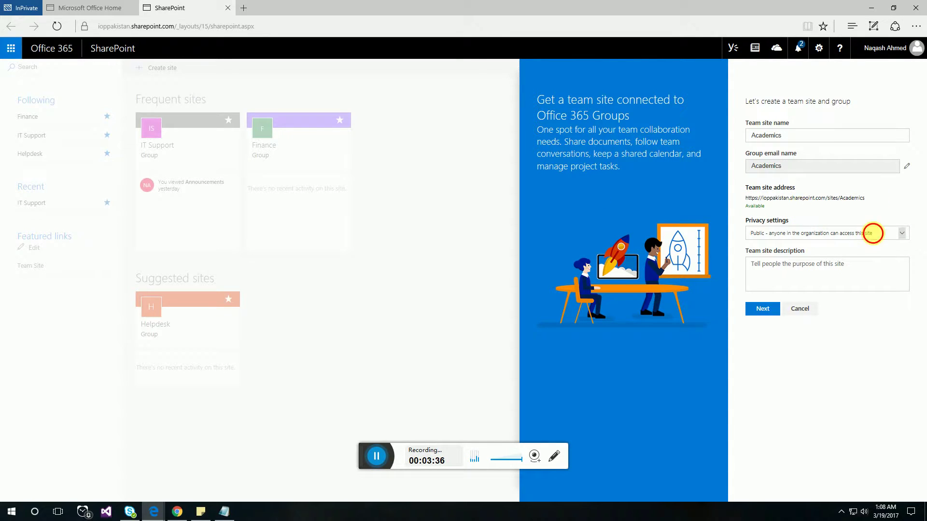
# Choose Public privacy for the team site and enter the description "This site is going to deal with the academics services."
pyautogui.click(873, 233)
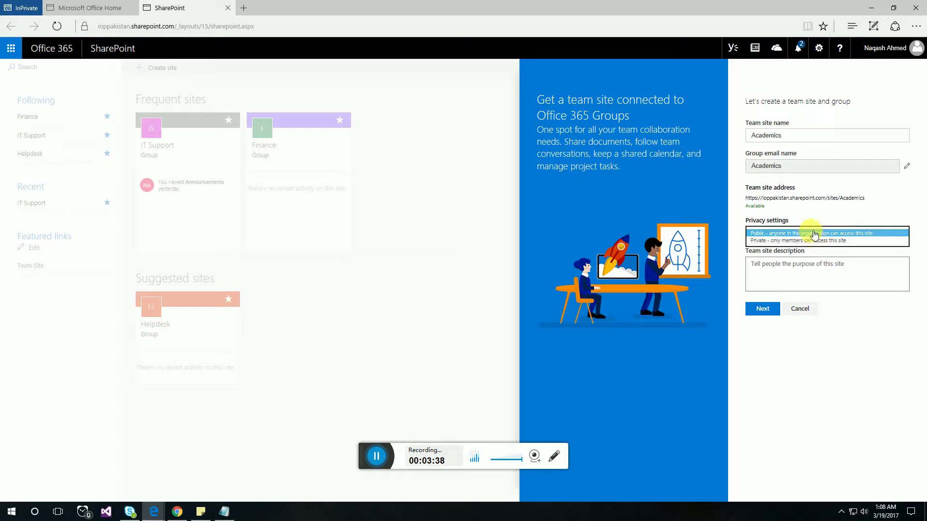
pyautogui.click(815, 234)
pyautogui.click(822, 265)
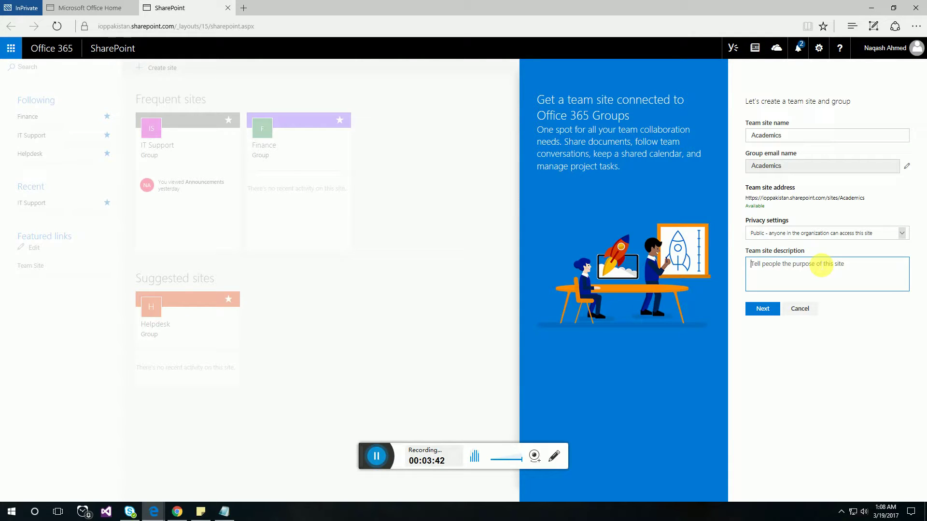
pyautogui.write('This site is going to deal with the academics services.')
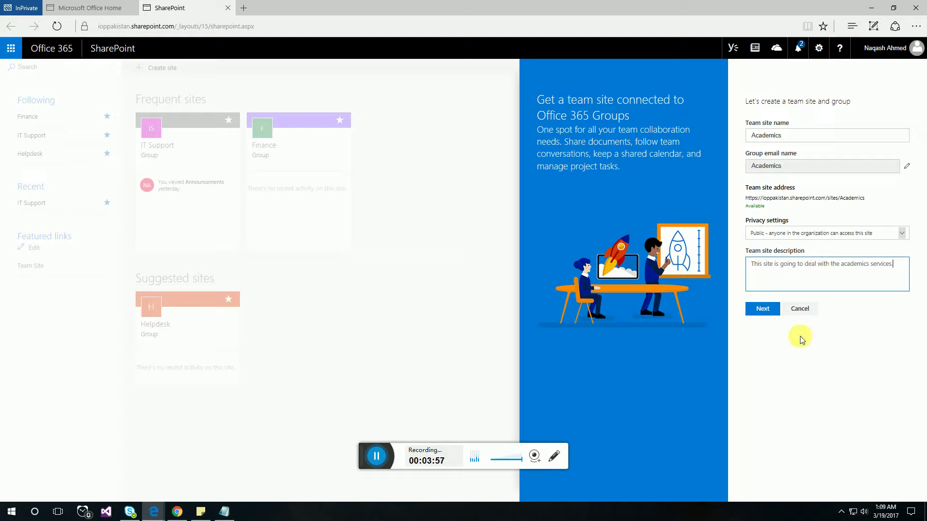
# Continue to the group member settings and finish the Academics site without adding owners or members
pyautogui.click(763, 310)
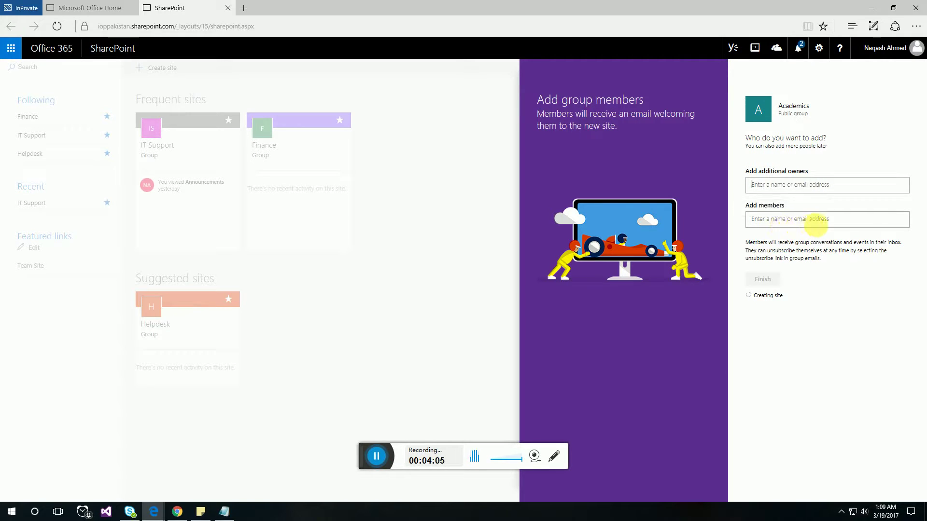
pyautogui.click(816, 220)
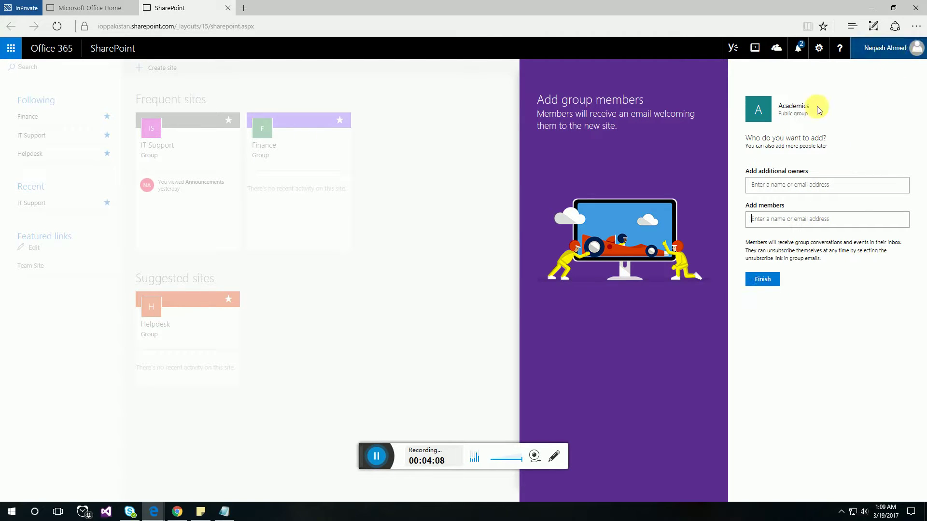
pyautogui.click(765, 278)
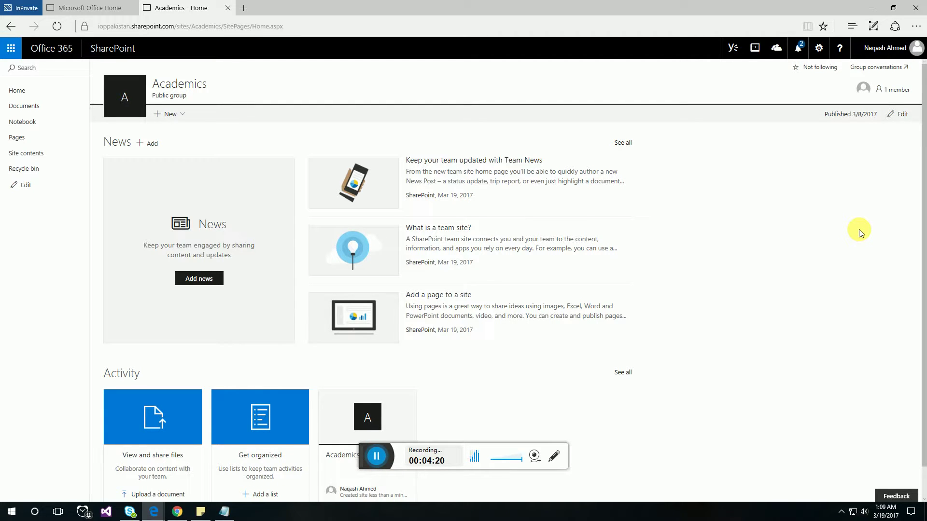
# Look over the News and Activity sections on the Academics site's home page
pyautogui.scroll(-1, 827, 222)
pyautogui.scroll(1, 837, 224)
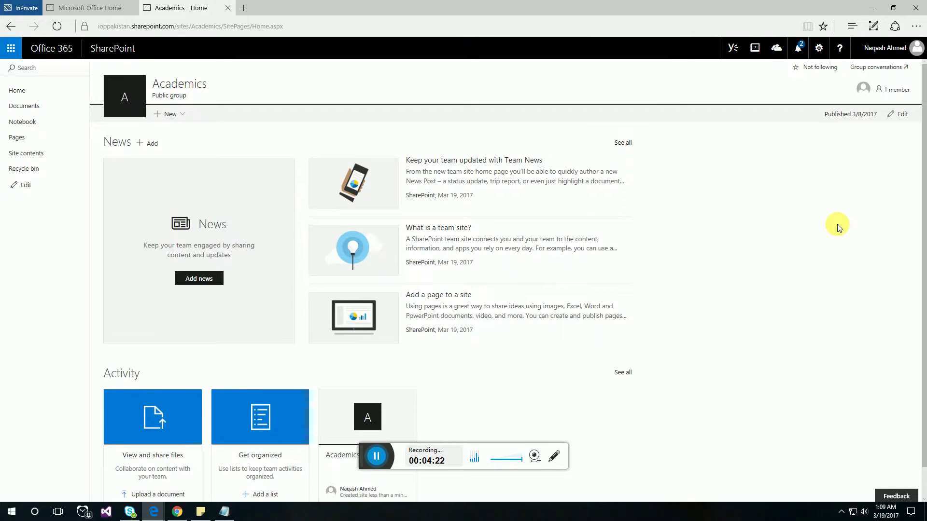
pyautogui.scroll(-1, 675, 84)
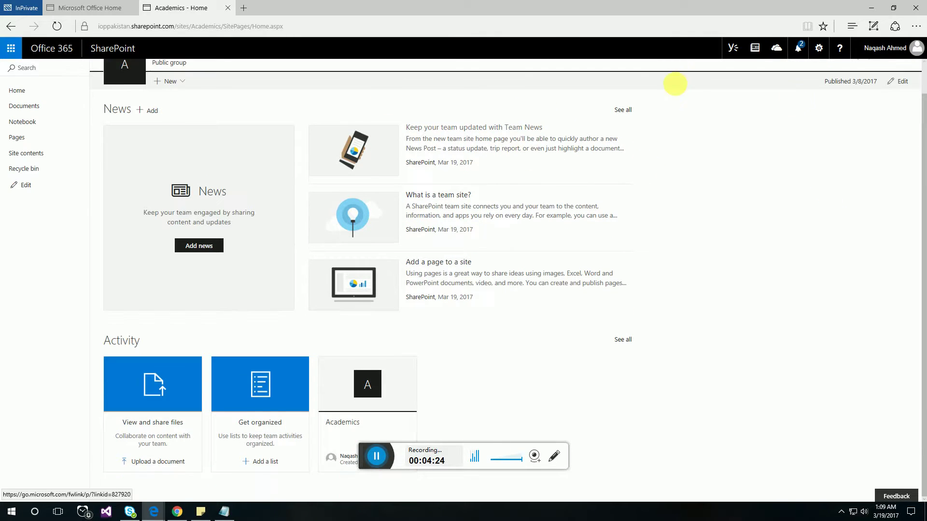
pyautogui.scroll(1, 675, 84)
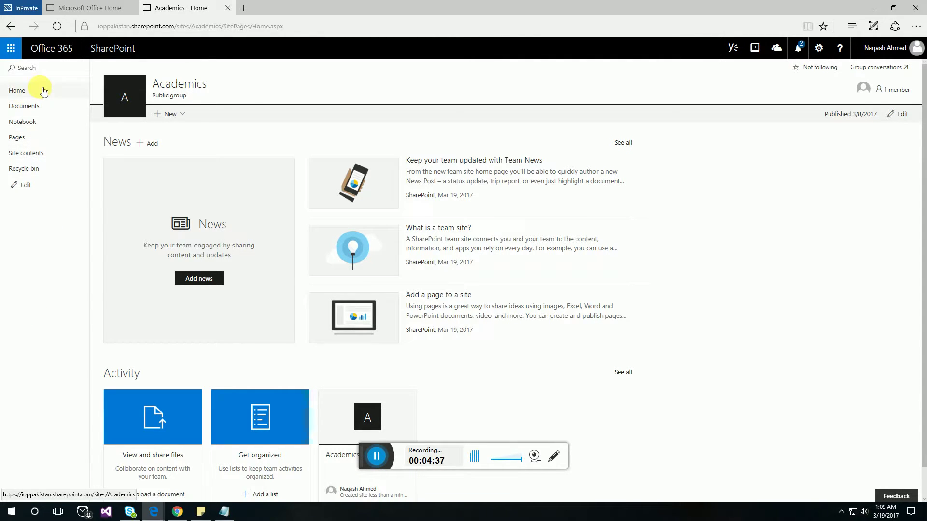
pyautogui.click(28, 89)
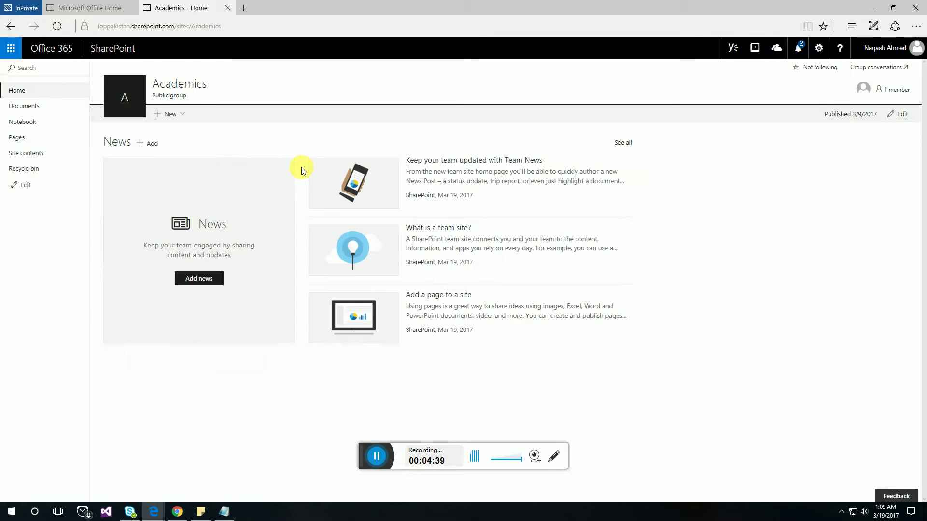
# Browse the Academics site's Documents library, Site Pages, home page and Site contents
pyautogui.click(35, 111)
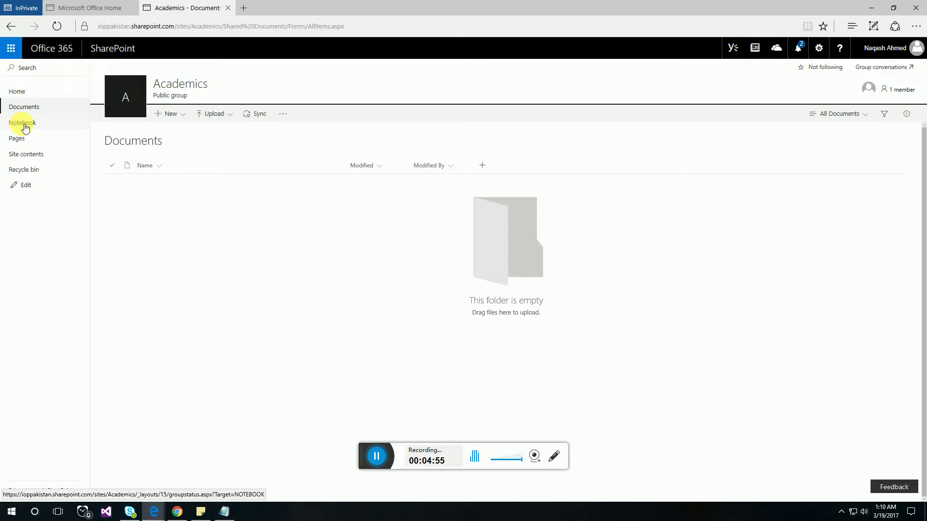
pyautogui.click(19, 143)
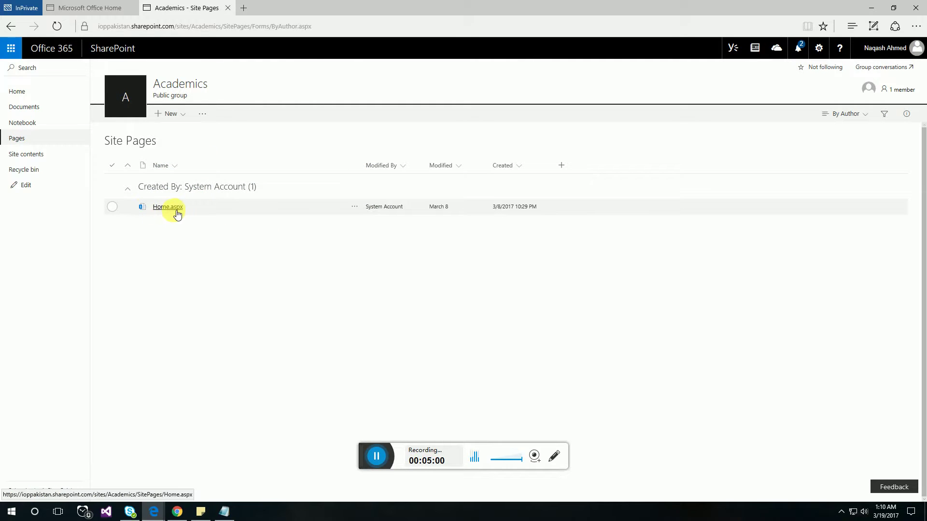
pyautogui.click(19, 92)
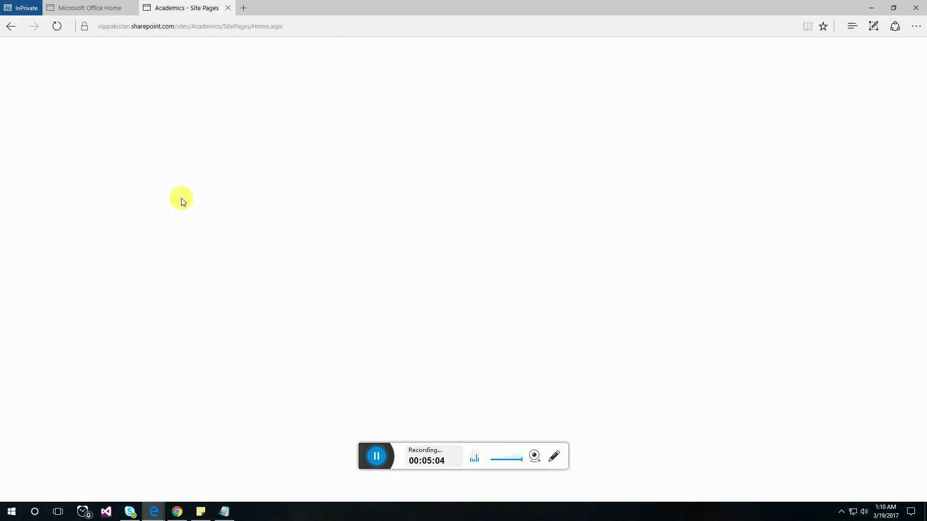
pyautogui.moveTo(19, 139); pyautogui.dragTo(36, 160)
pyautogui.click(33, 160)
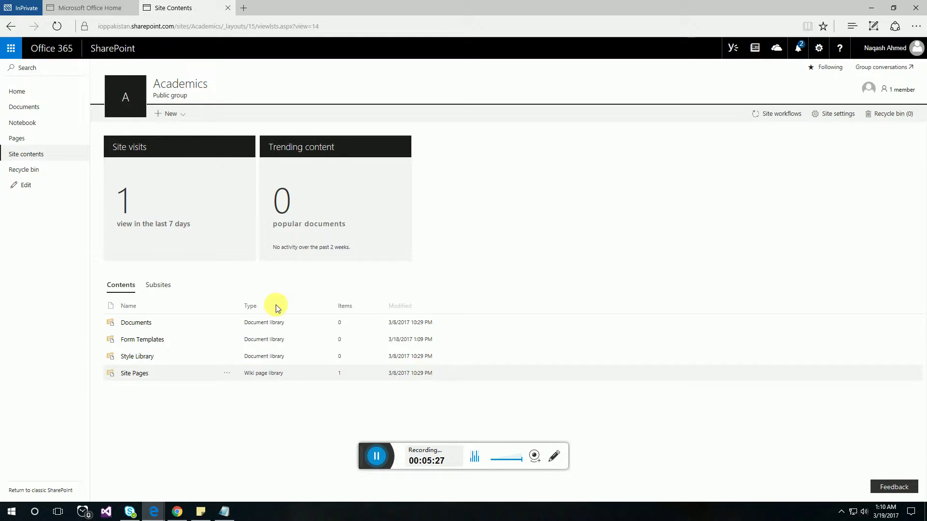
# Check the Academics site's Recycle bin and close its page
pyautogui.click(32, 172)
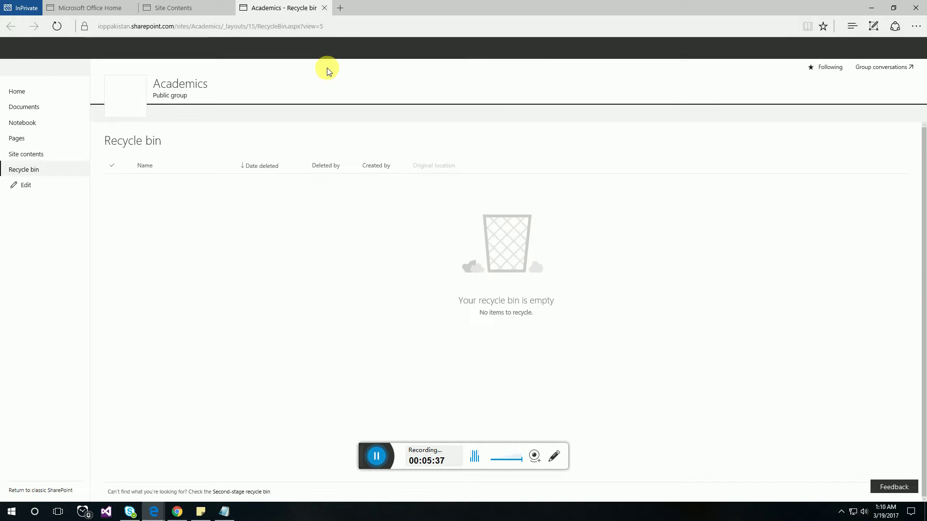
pyautogui.click(324, 9)
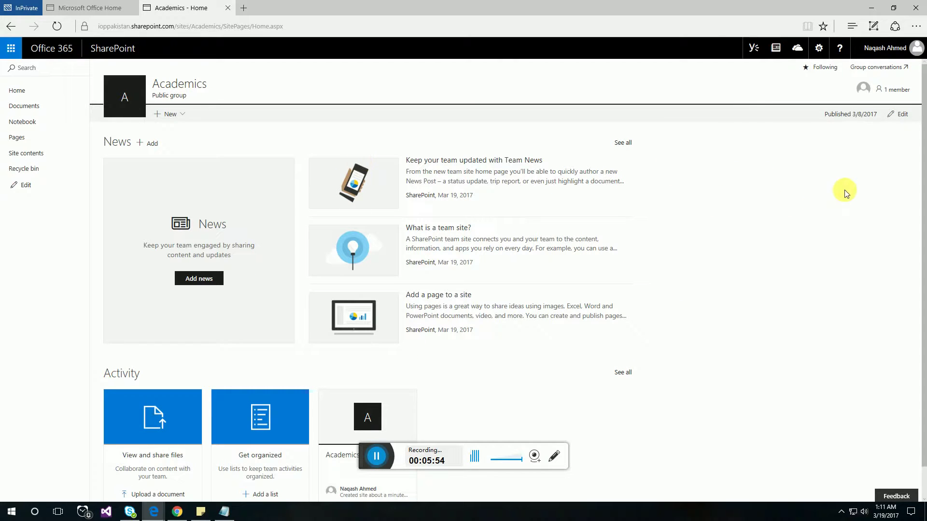
# Delete the News section from the Academics home page and publish the page
pyautogui.click(901, 119)
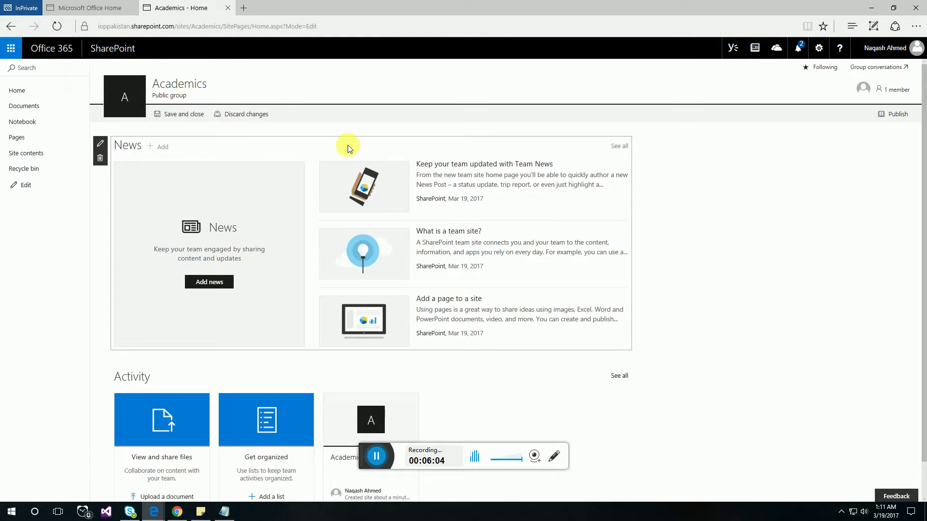
pyautogui.click(100, 158)
pyautogui.click(462, 290)
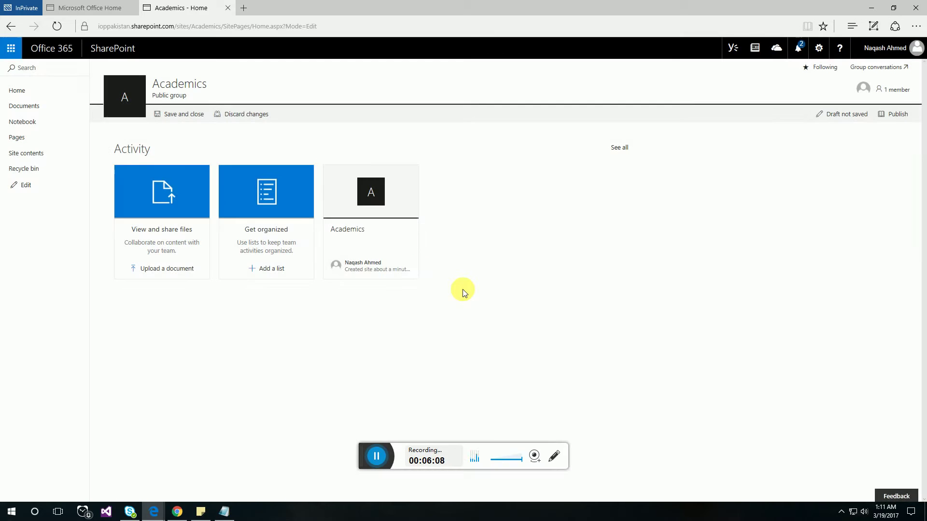
pyautogui.click(899, 120)
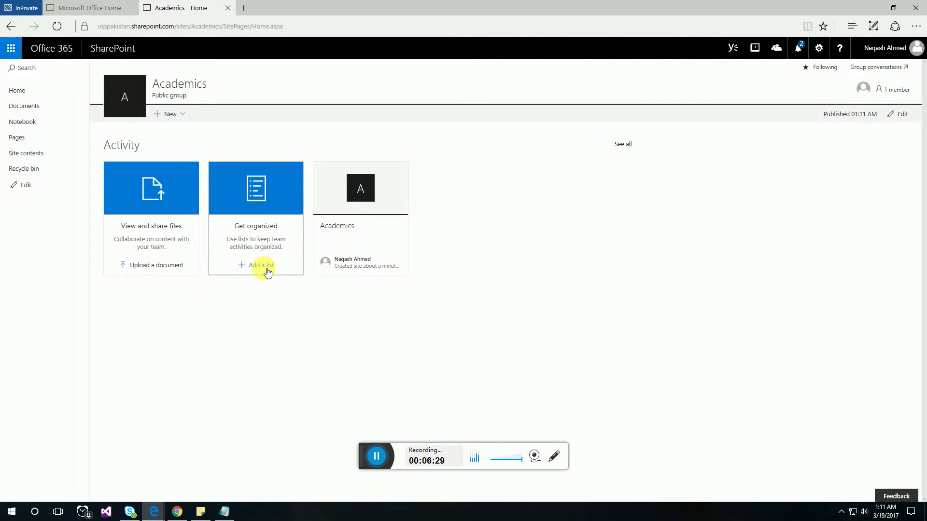
# Open the page for adding a new app to the Academics site and review the noteworthy and available apps
pyautogui.click(184, 120)
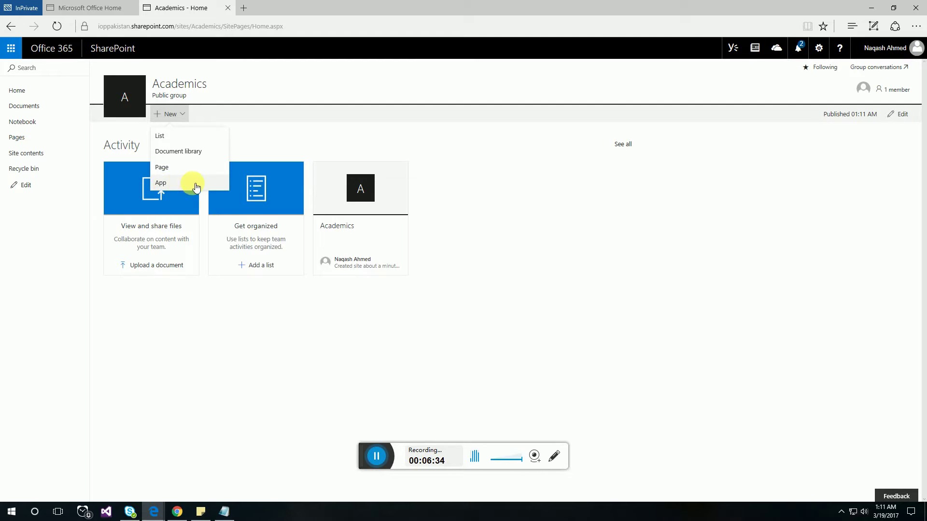
pyautogui.click(164, 184)
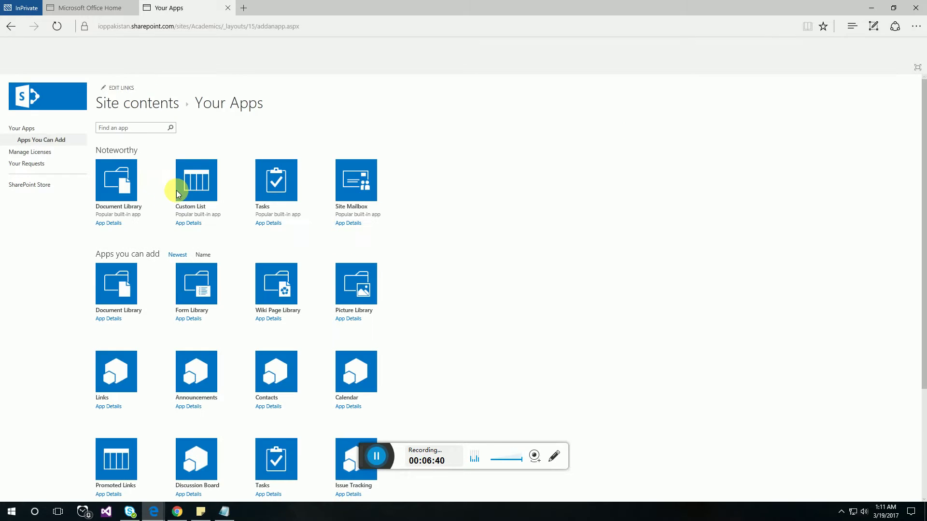
pyautogui.scroll(-3, 441, 240)
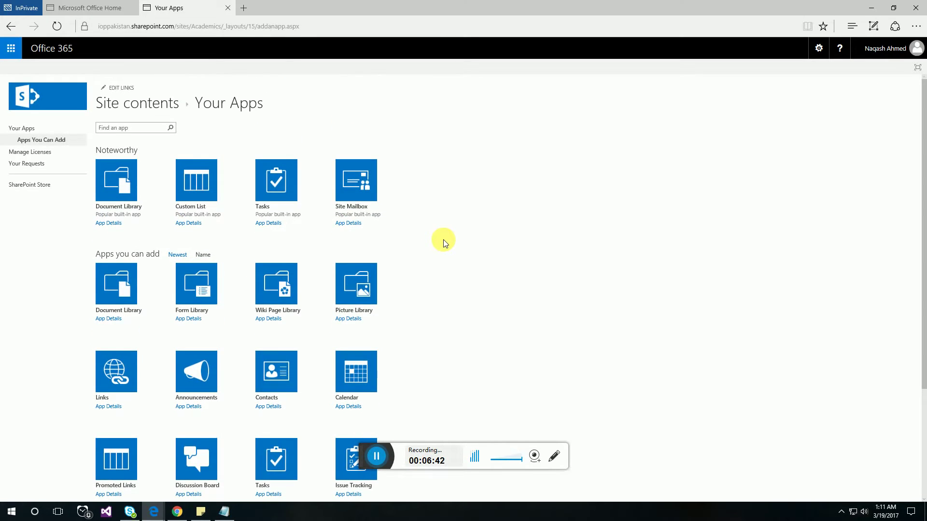
pyautogui.scroll(-3, 443, 239)
pyautogui.scroll(-3, 424, 266)
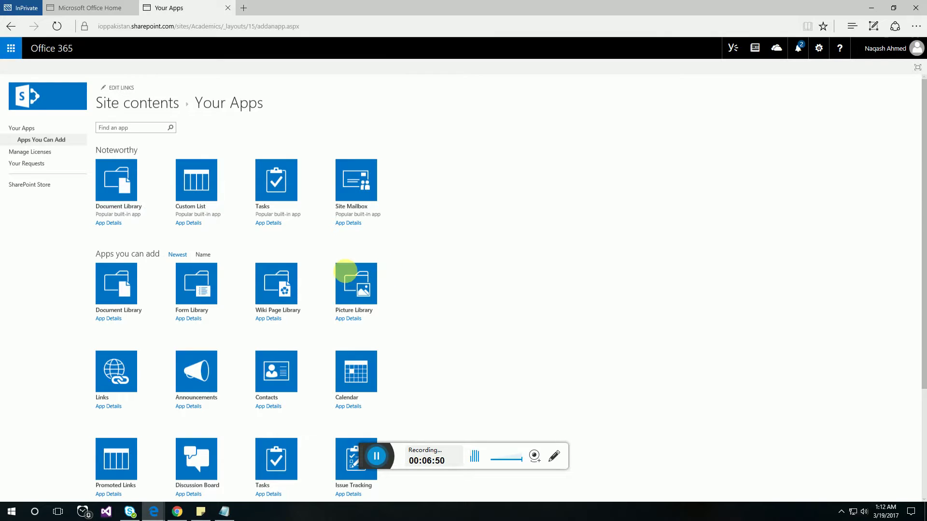
pyautogui.scroll(-2, 294, 259)
pyautogui.scroll(2, 217, 241)
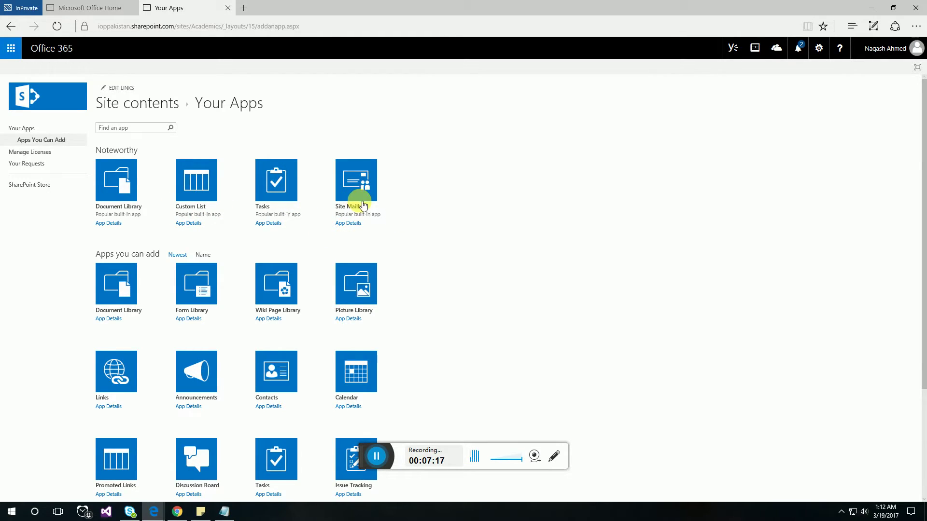
pyautogui.scroll(-3, 359, 213)
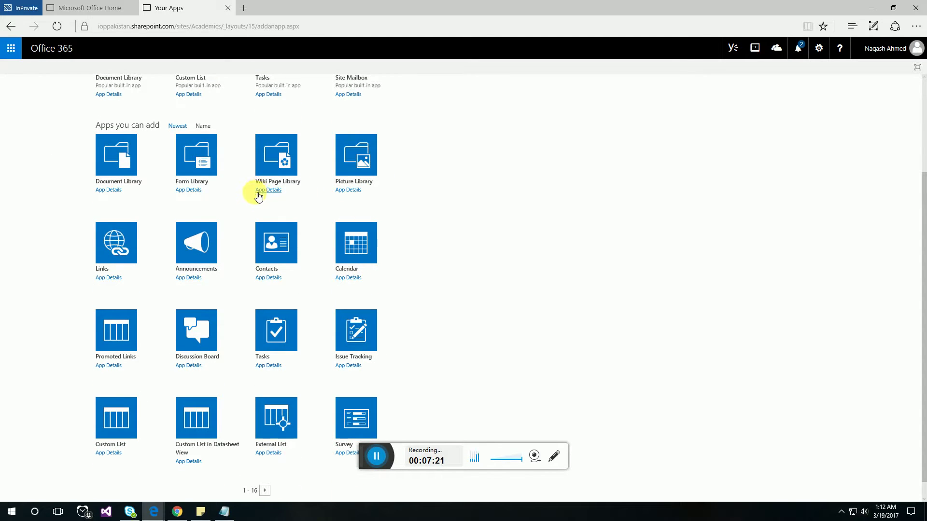
pyautogui.scroll(3, 209, 191)
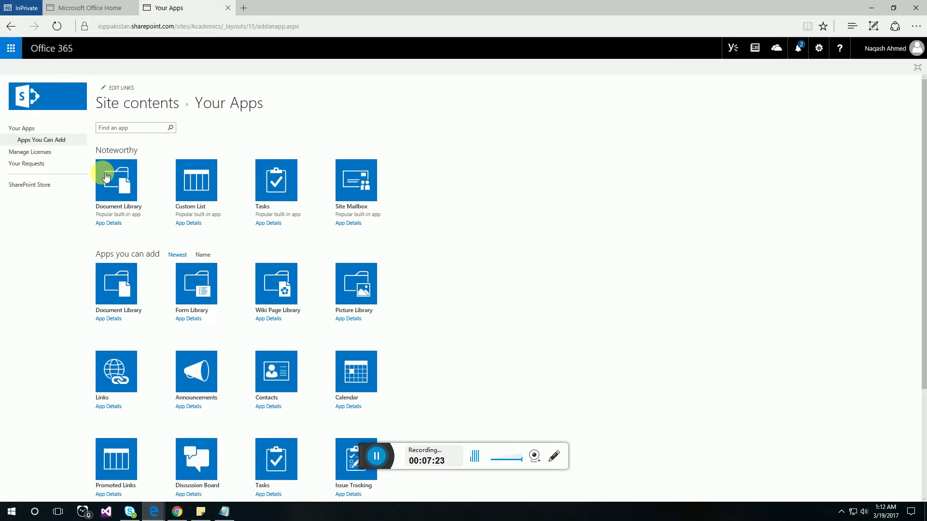
pyautogui.scroll(-1, 203, 312)
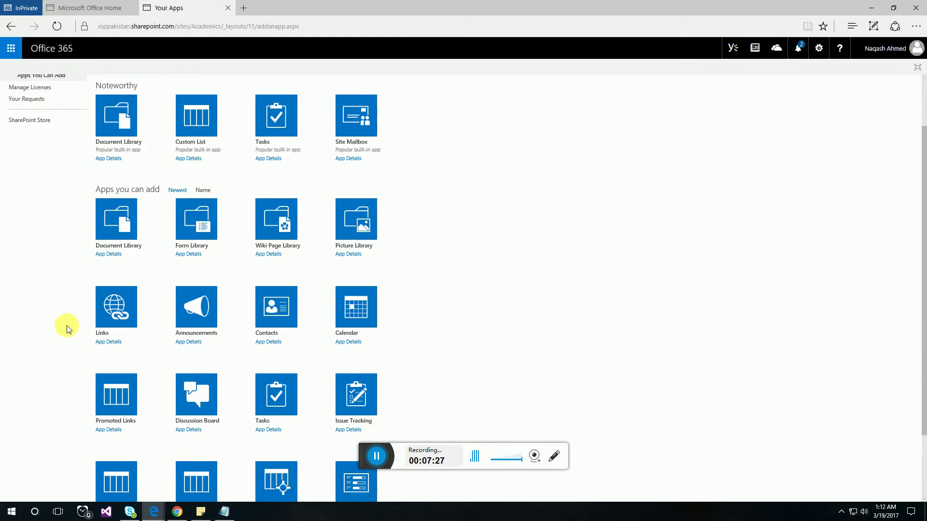
pyautogui.scroll(-1, 131, 300)
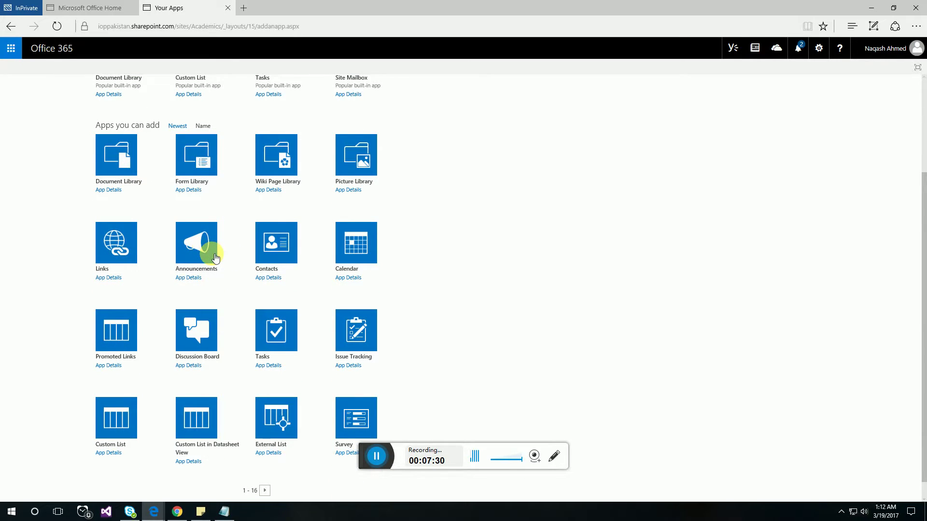
pyautogui.scroll(1, 245, 259)
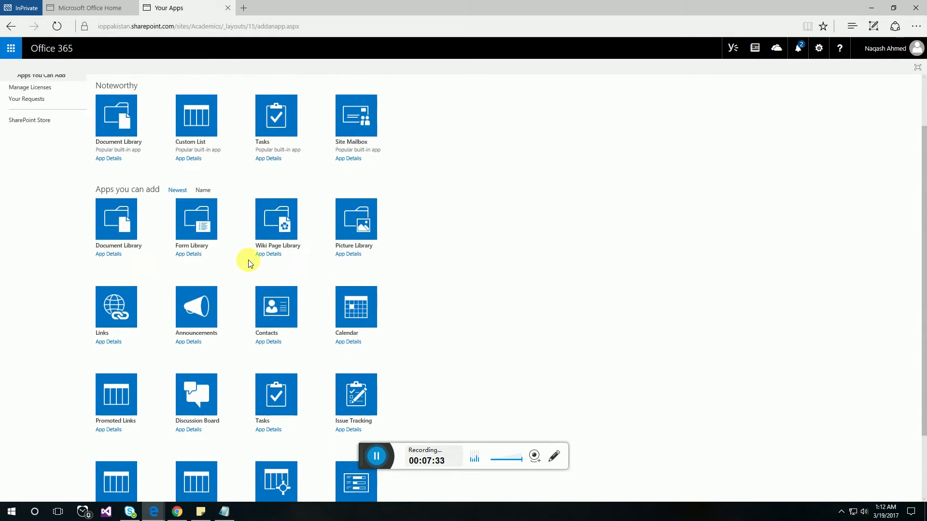
pyautogui.scroll(-1, 236, 248)
pyautogui.click(349, 235)
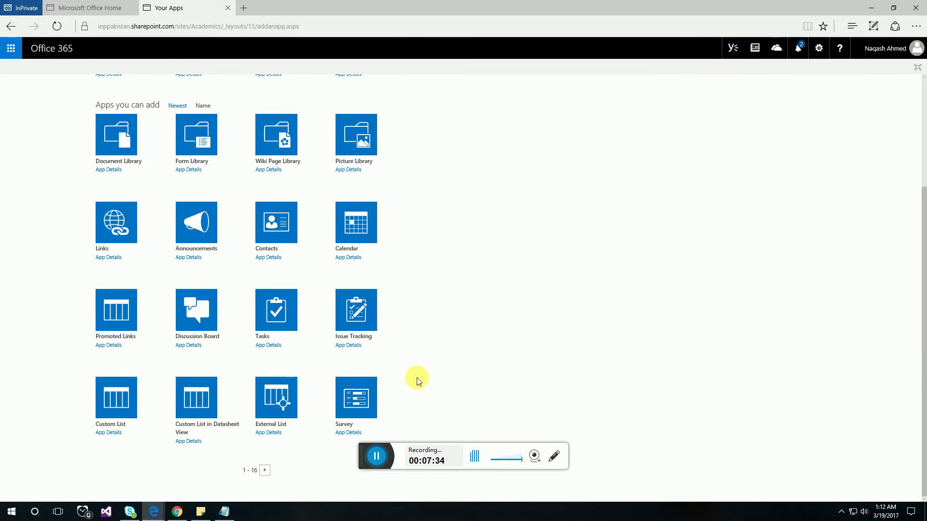
pyautogui.scroll(3, 217, 314)
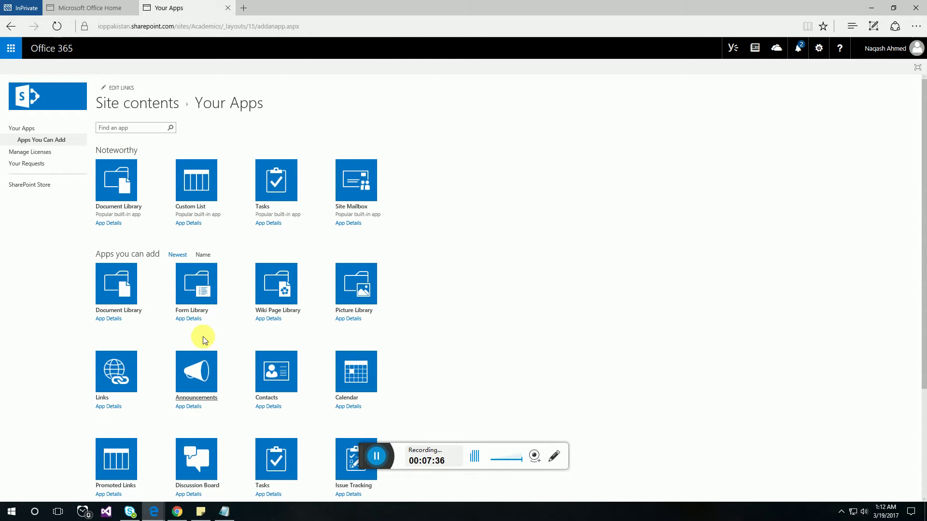
# Add an Announcements app named "Happenings" to the site
pyautogui.click(198, 377)
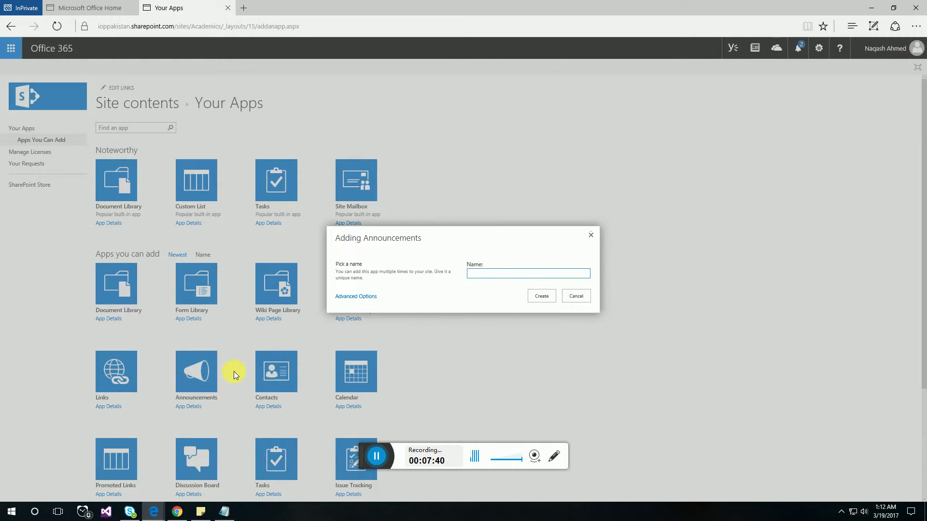
pyautogui.click(524, 278)
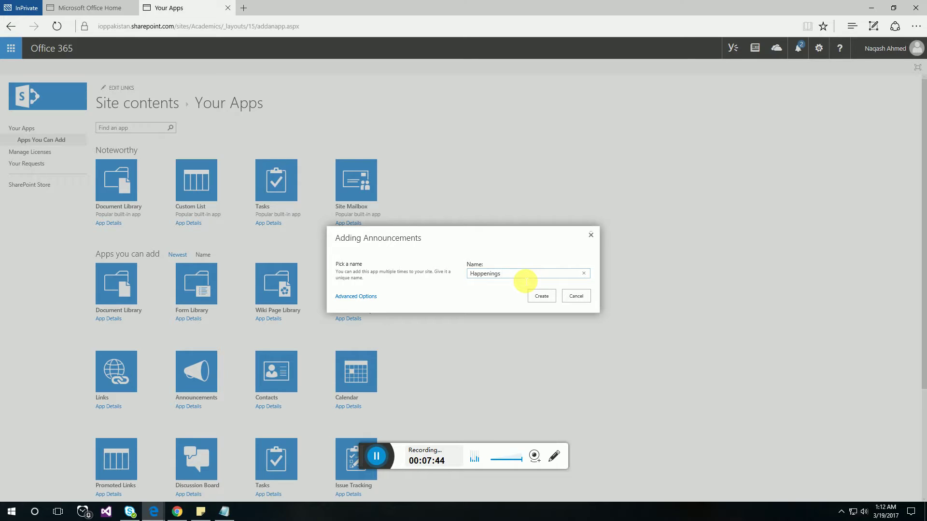
pyautogui.click(539, 297)
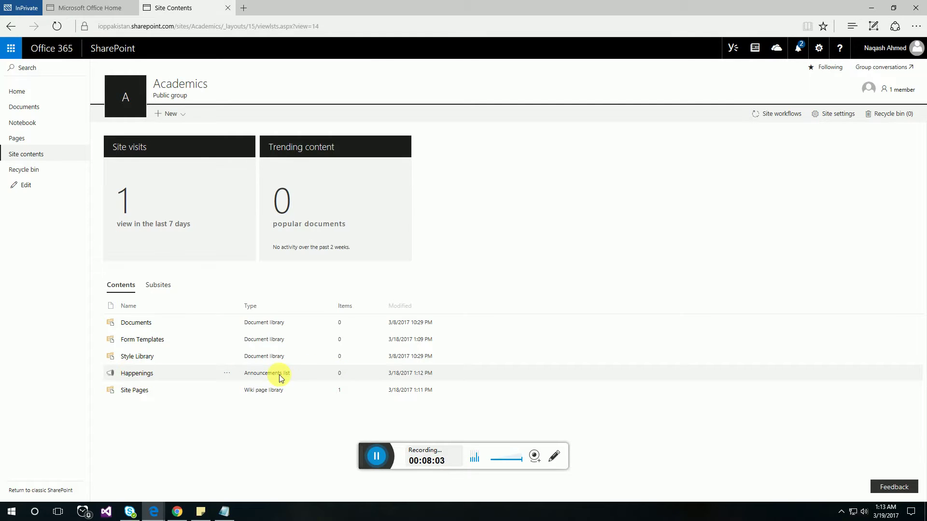
# Start an announcement in the Happenings list titled "Convocation next month" with the body "The yearly convocation will be held next month. Do join us."
pyautogui.click(138, 374)
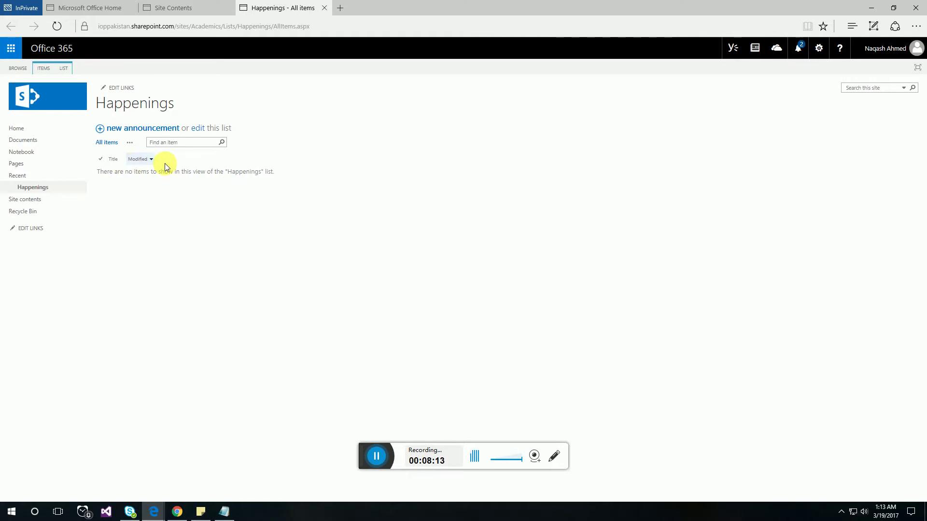
pyautogui.click(106, 133)
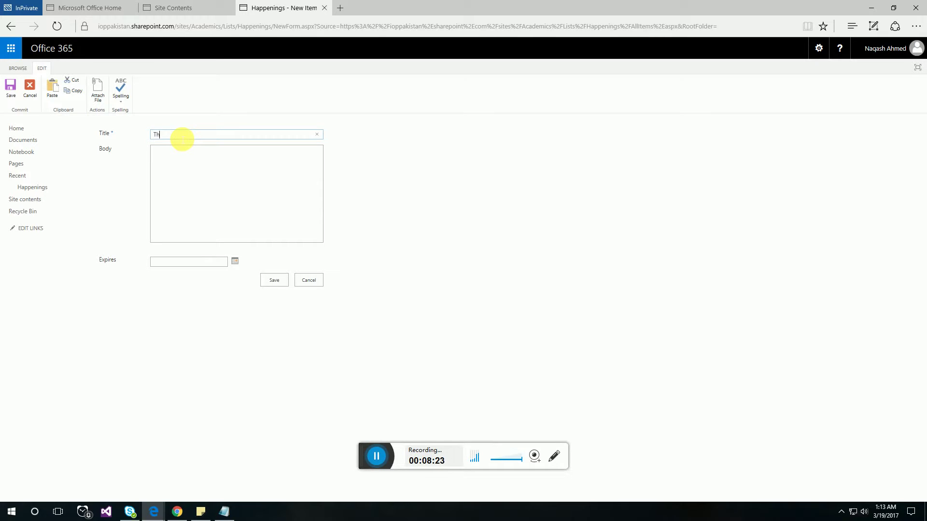
pyautogui.write('ere is')
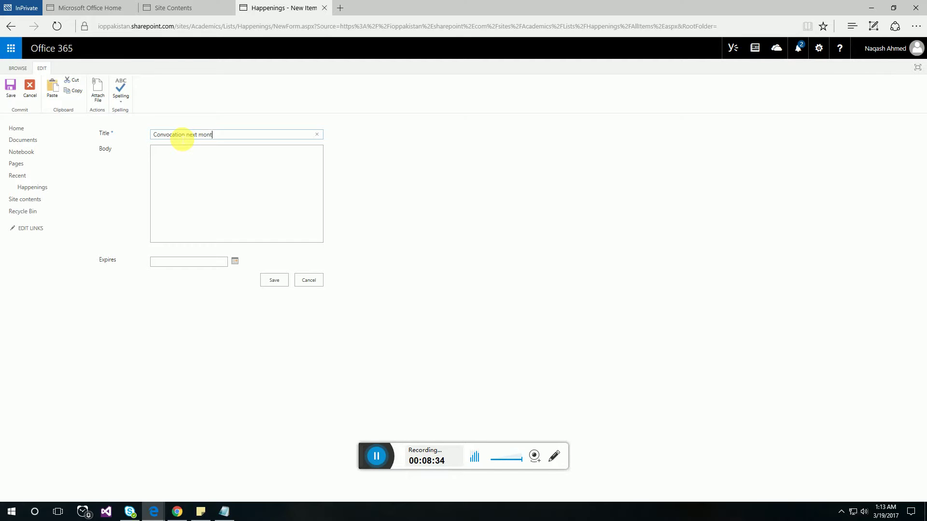
pyautogui.write('The yearly convocation will be held next mo')
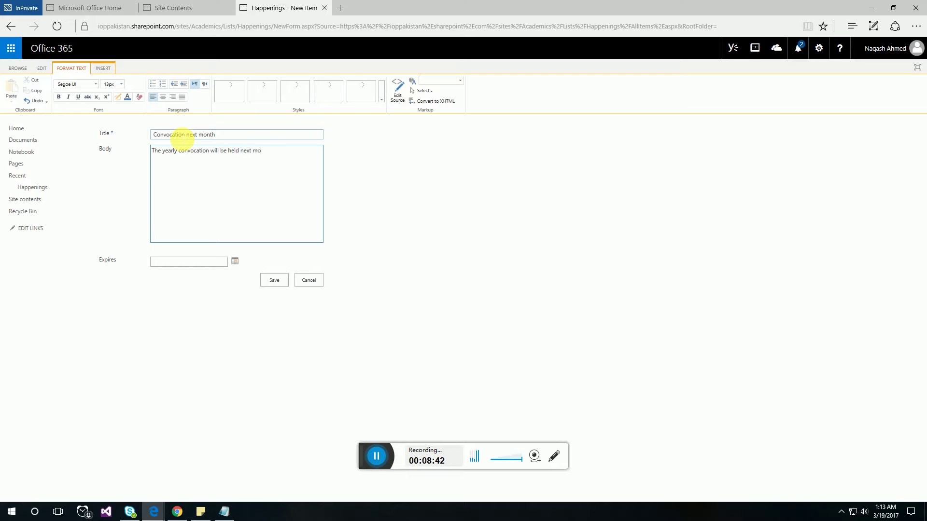
pyautogui.write('nth. Do join us.')
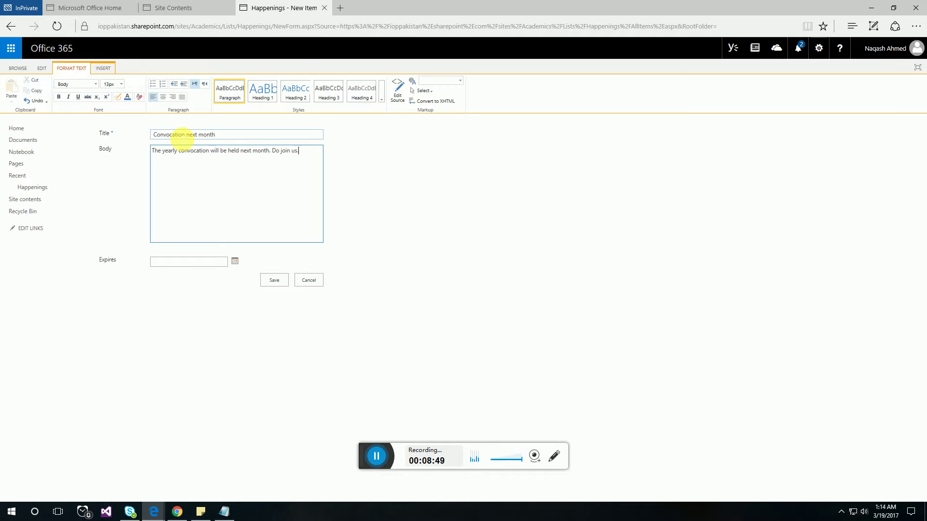
# Set the convocation announcement to expire on 3/24/2017 and save it
pyautogui.click(237, 263)
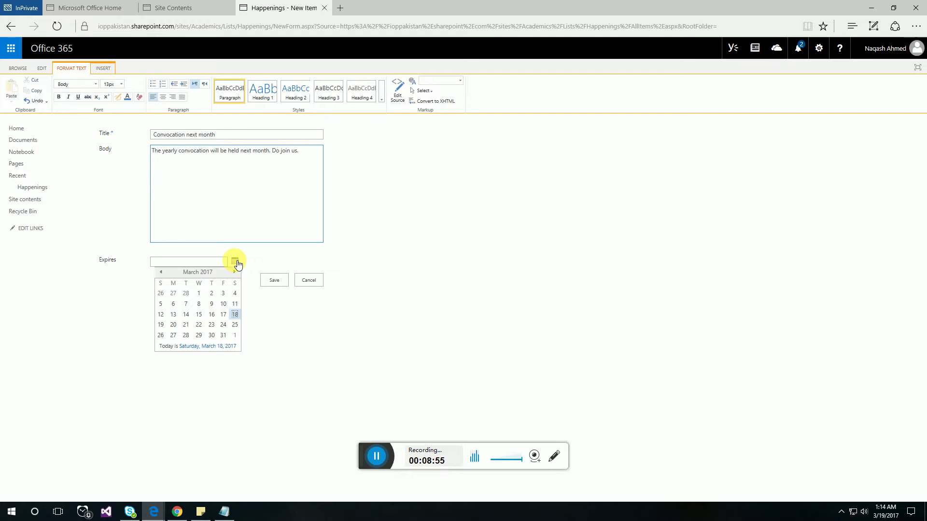
pyautogui.click(223, 325)
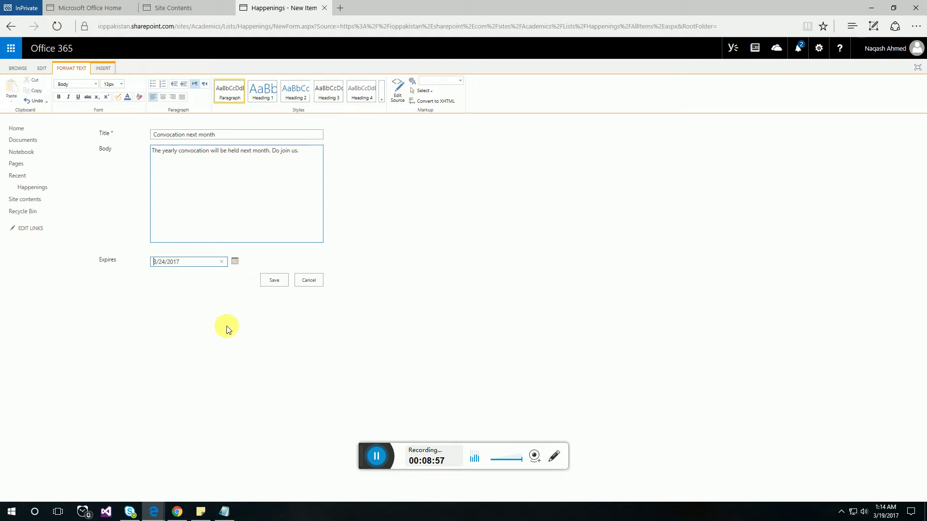
pyautogui.click(276, 282)
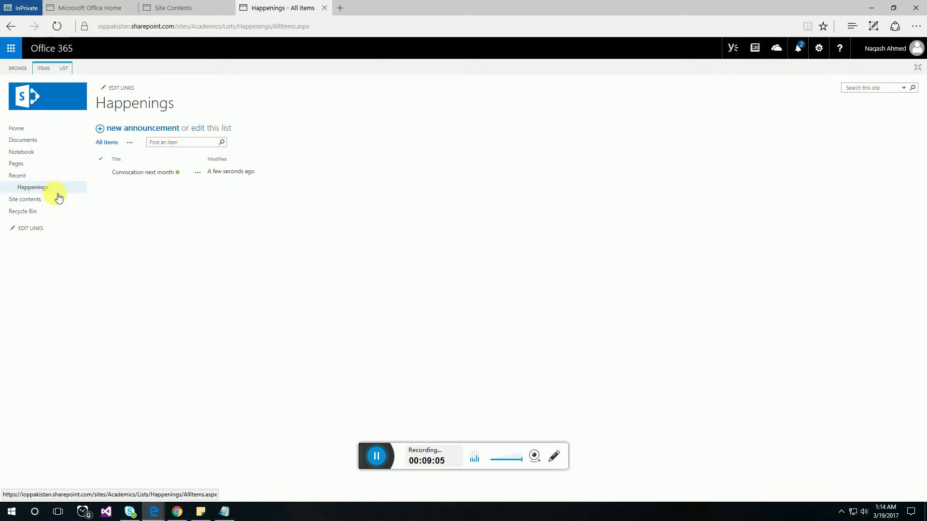
pyautogui.click(112, 88)
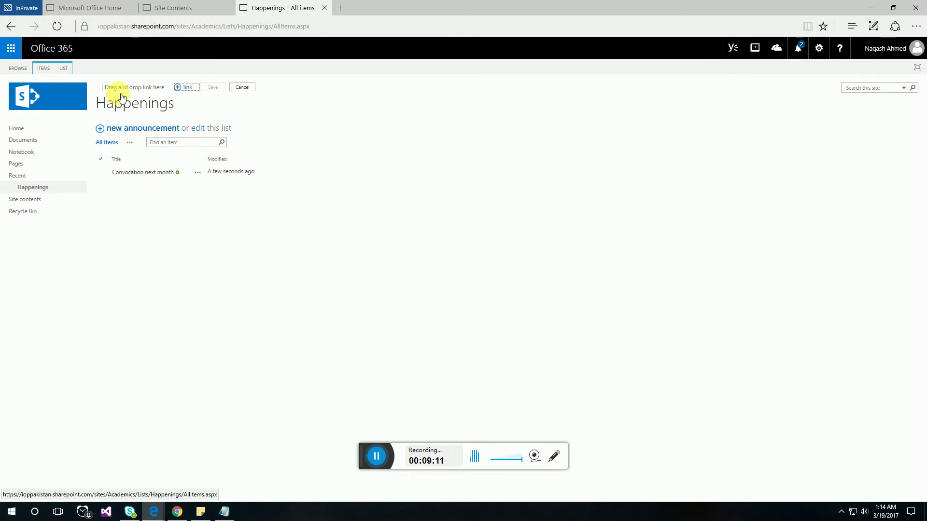
pyautogui.click(184, 90)
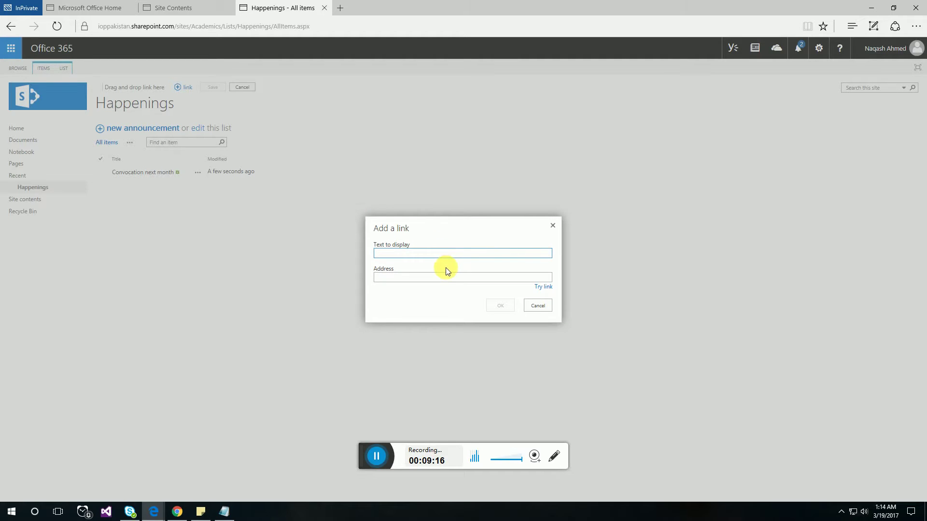
pyautogui.click(536, 306)
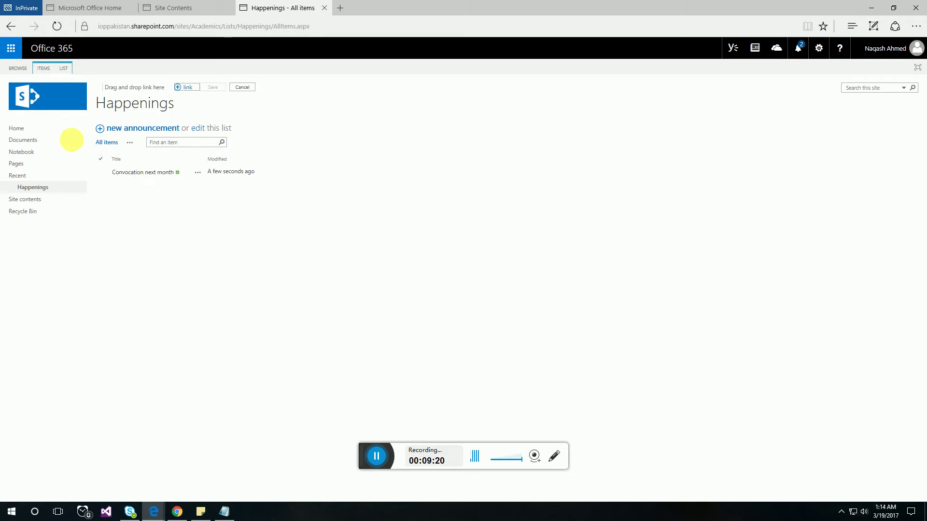
pyautogui.click(21, 128)
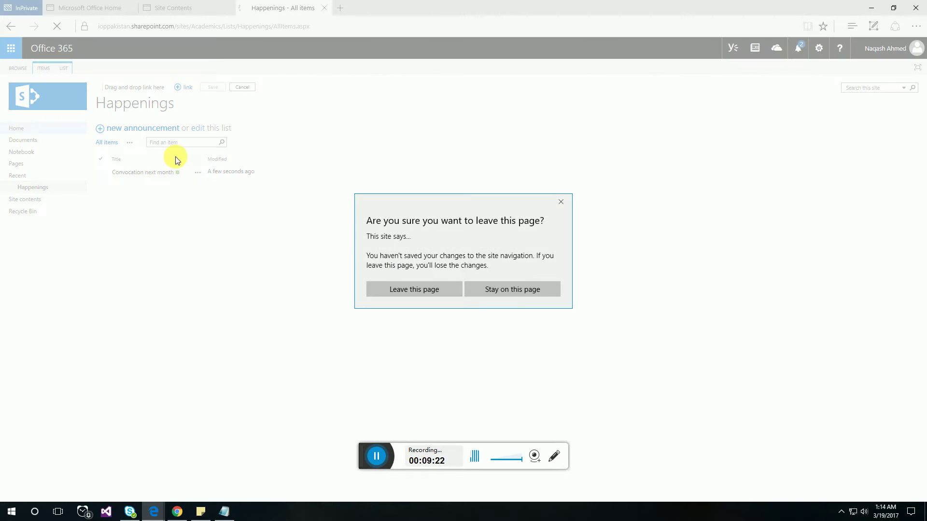
pyautogui.click(502, 292)
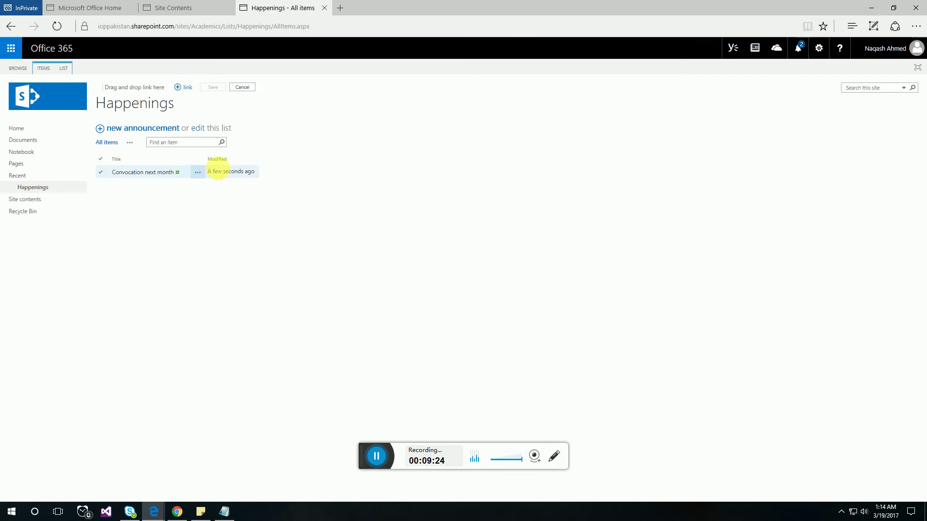
pyautogui.click(242, 88)
# Return to the Academics home page and look over its Activity section
pyautogui.click(24, 128)
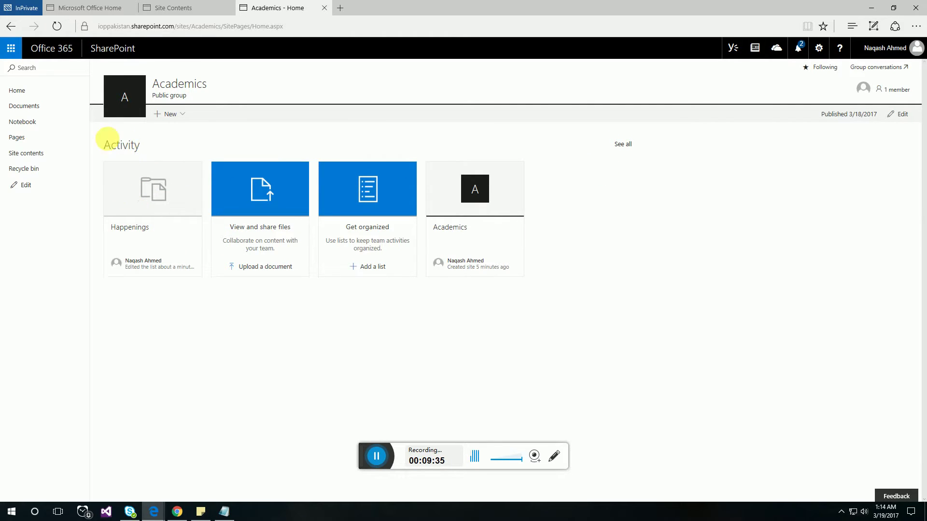
pyautogui.moveTo(104, 145); pyautogui.dragTo(180, 140)
pyautogui.click(325, 193)
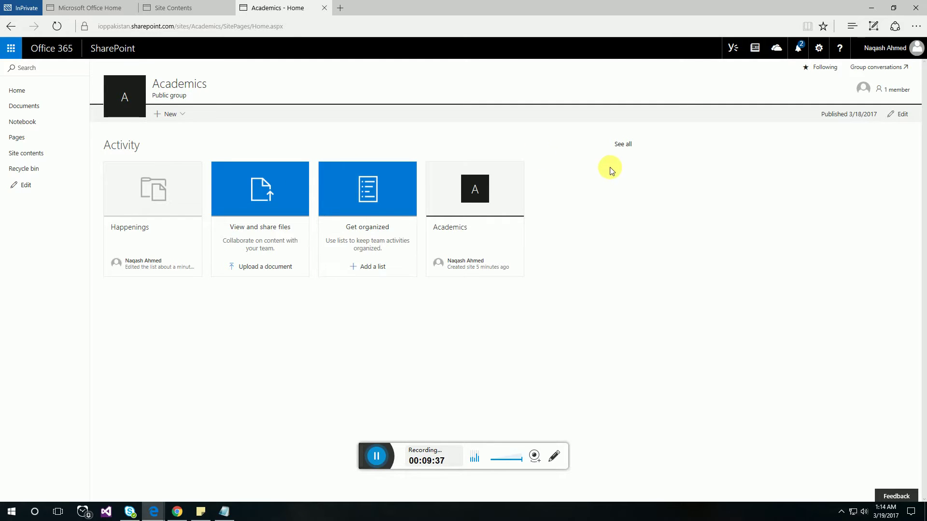
# Open the look gallery in the Academics site settings and pick the Green design
pyautogui.click(820, 49)
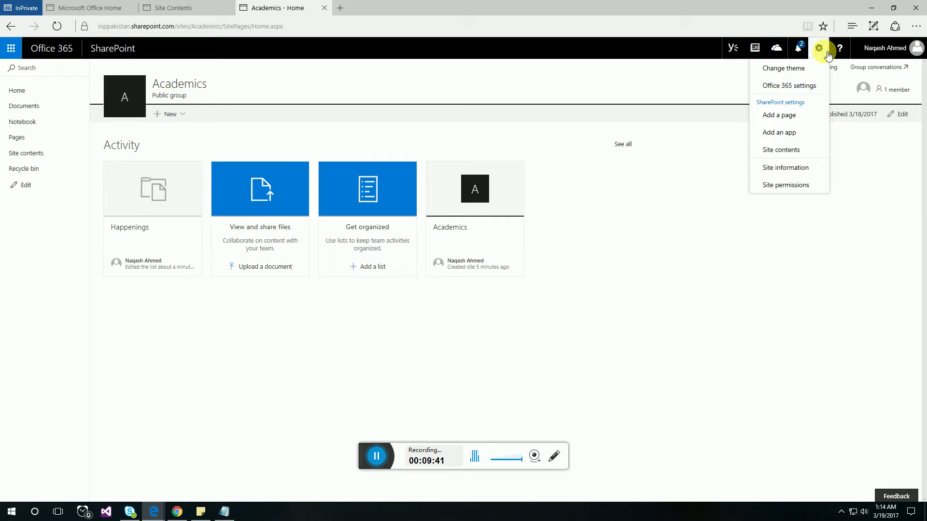
pyautogui.click(779, 149)
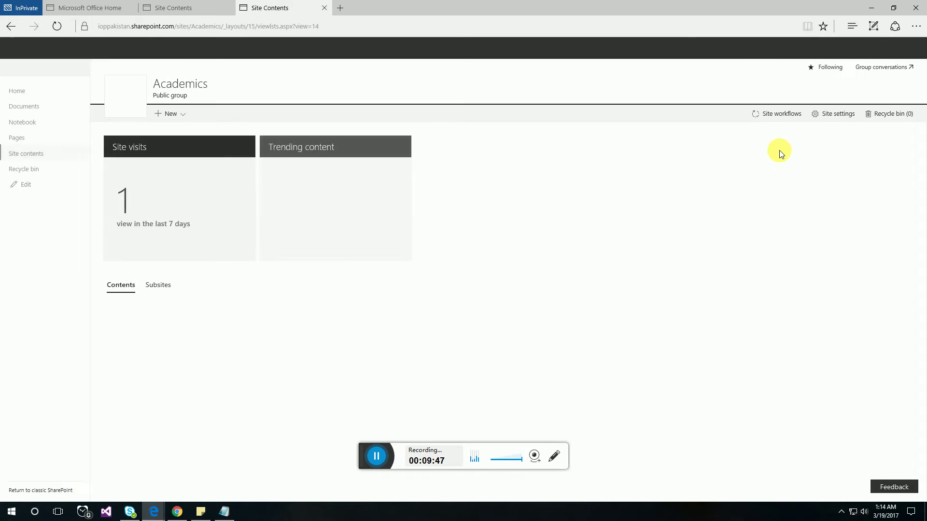
pyautogui.click(833, 120)
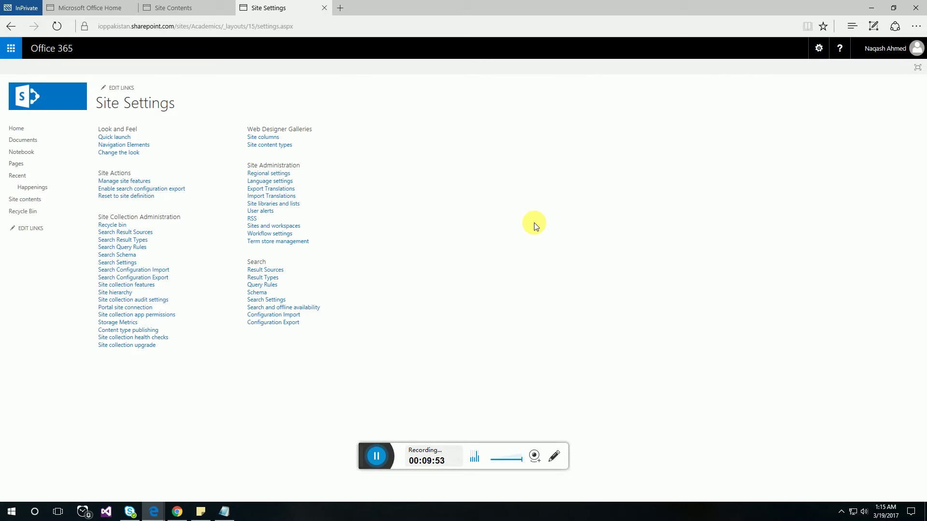
pyautogui.click(118, 154)
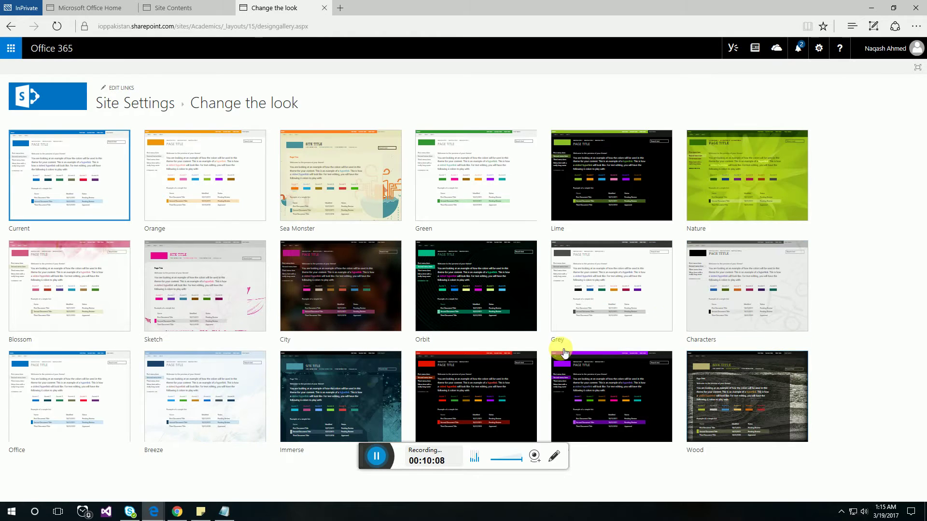
pyautogui.click(523, 177)
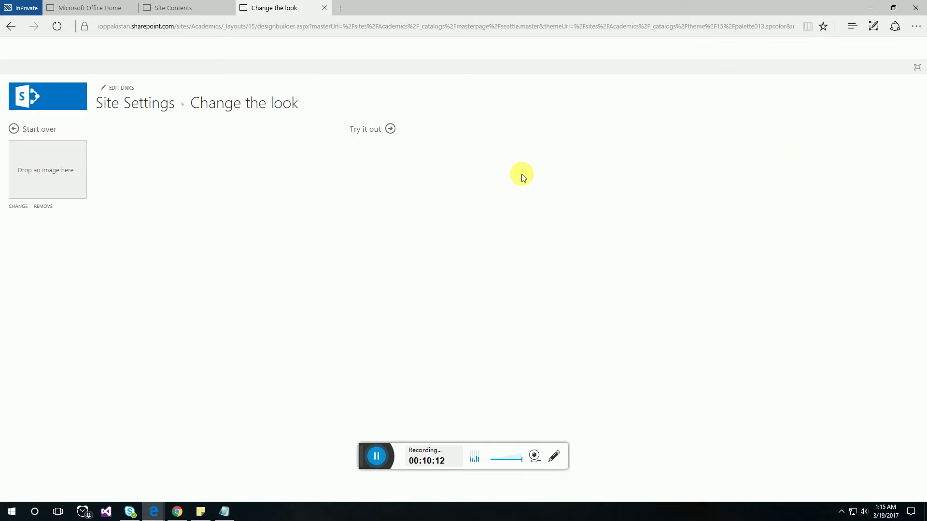
pyautogui.moveTo(60, 170); pyautogui.dragTo(17, 170)
pyautogui.click(127, 160)
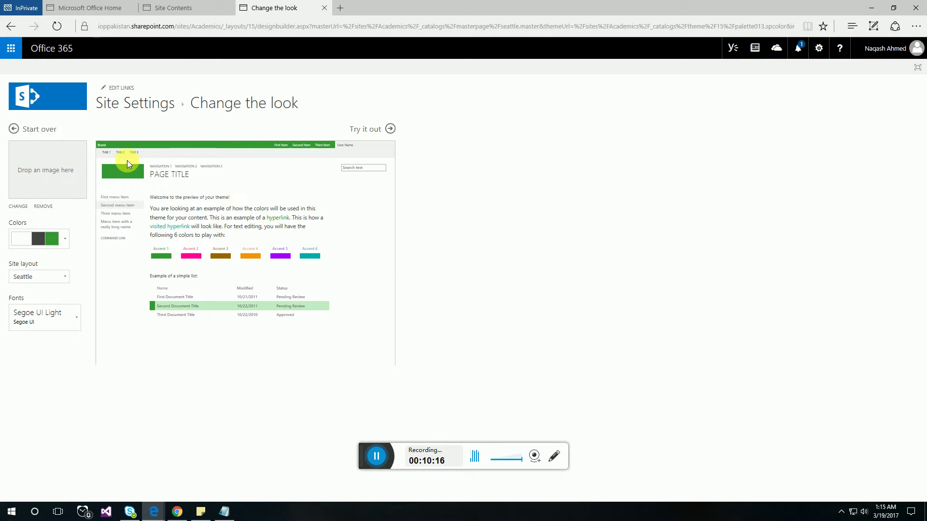
# Review the color and layout choices, choose the Georgia and Segoe UI font scheme, and try out the Green look
pyautogui.click(64, 239)
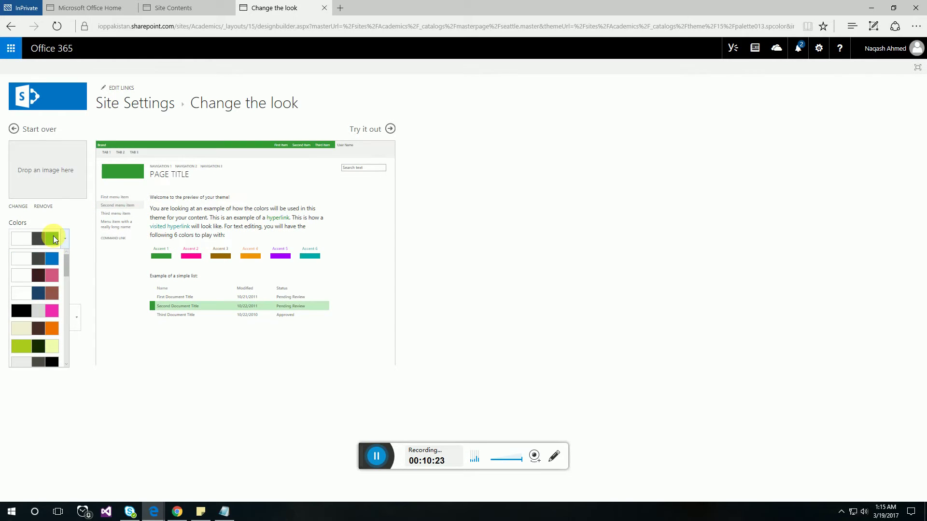
pyautogui.click(53, 236)
pyautogui.click(54, 277)
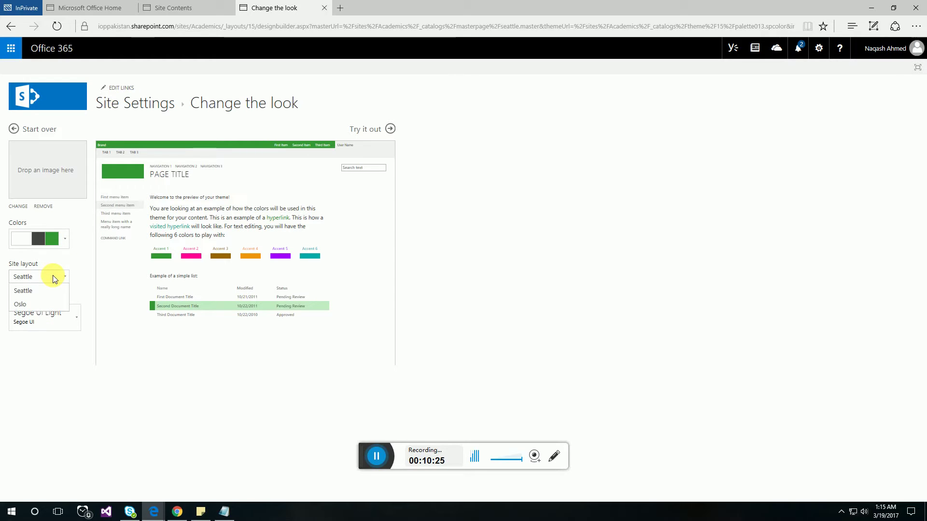
pyautogui.click(53, 278)
pyautogui.click(65, 315)
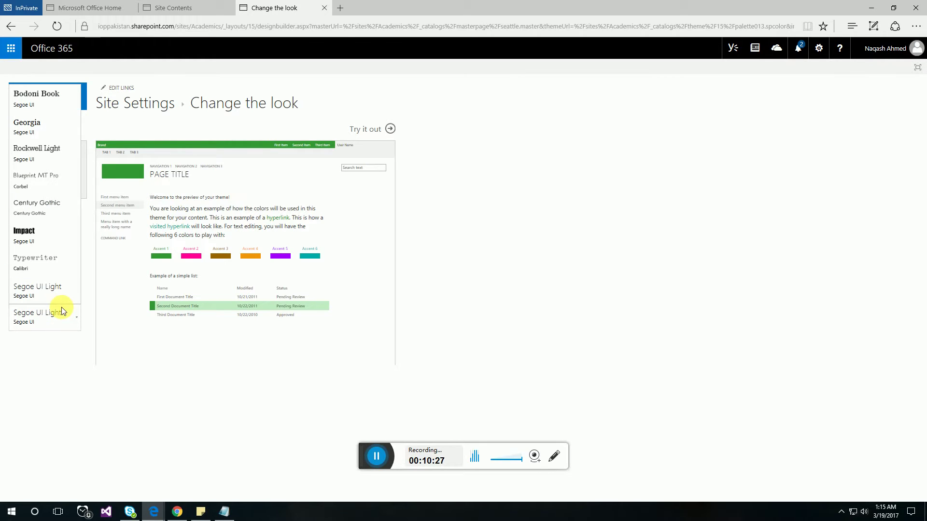
pyautogui.click(27, 126)
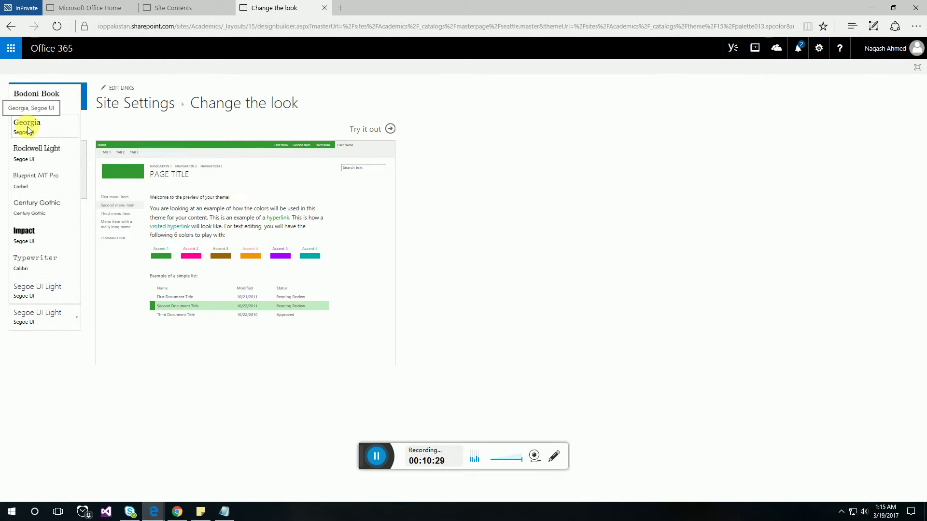
pyautogui.click(389, 129)
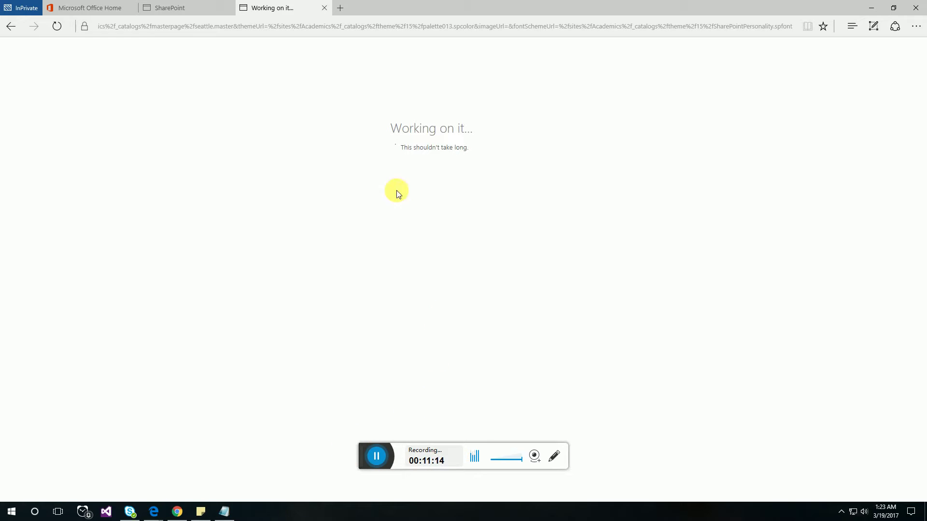
pyautogui.click(324, 7)
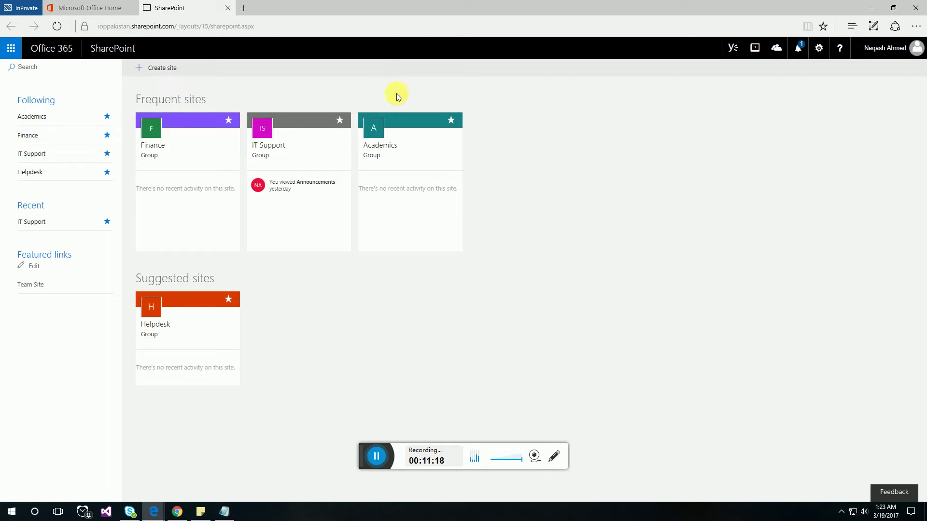
# Reopen the Academics site, examine its site collection search settings, and leave them without saving
pyautogui.click(404, 156)
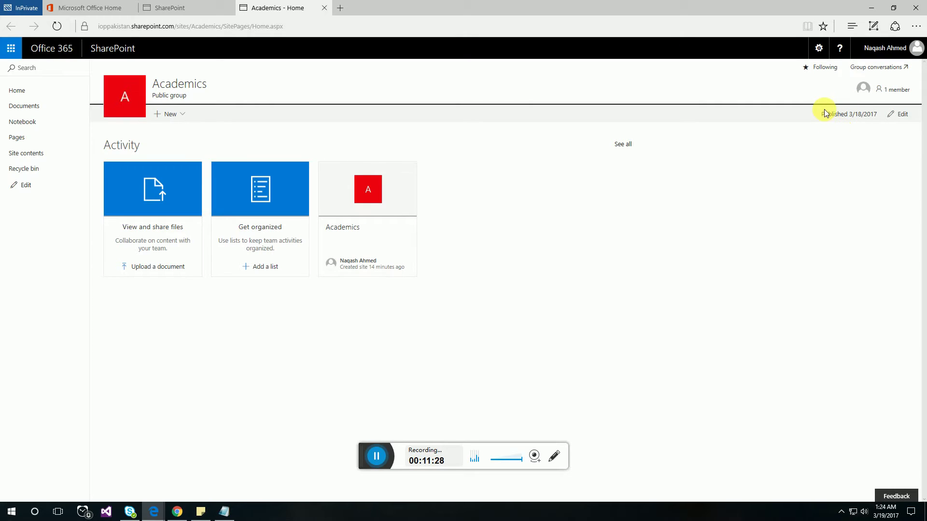
pyautogui.click(819, 48)
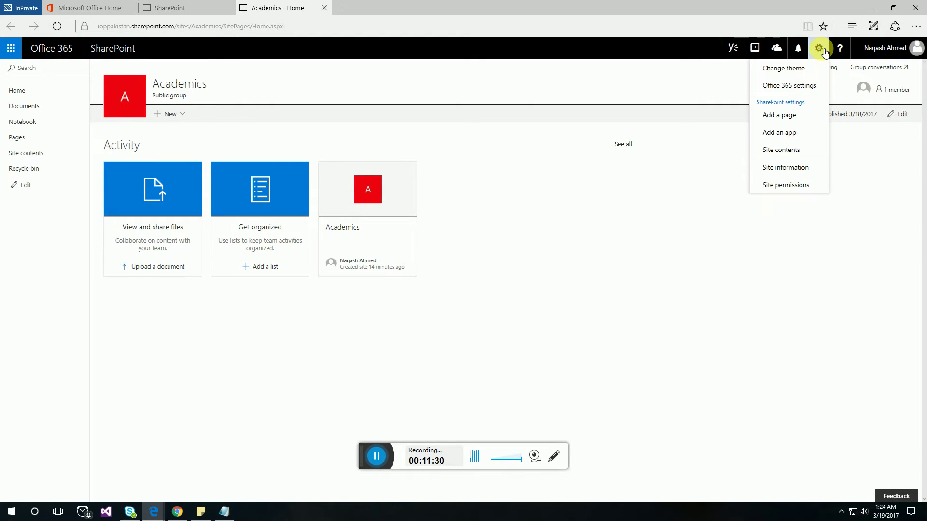
pyautogui.click(794, 151)
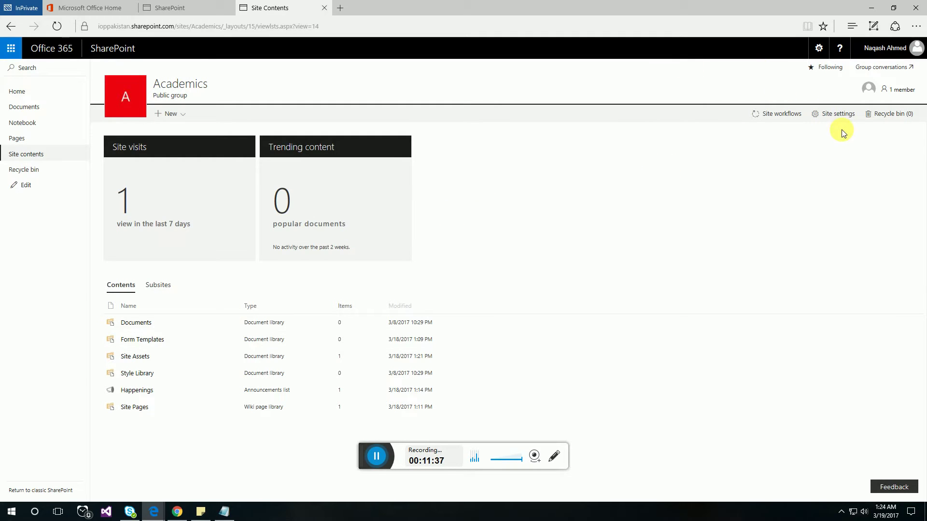
pyautogui.click(827, 116)
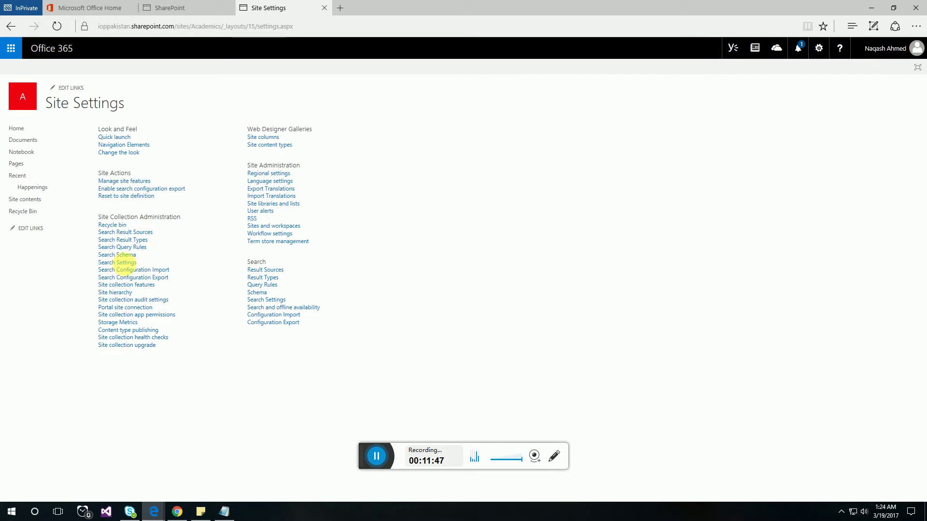
pyautogui.click(112, 267)
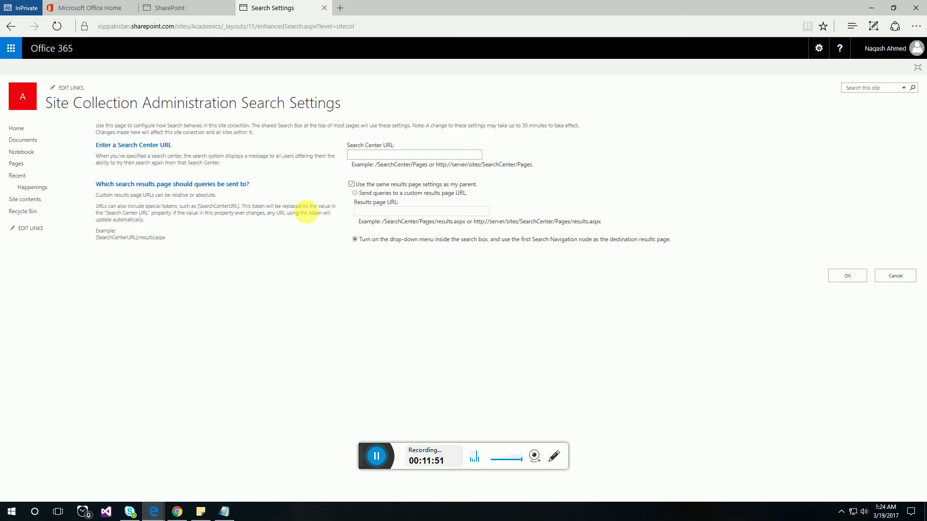
pyautogui.click(394, 155)
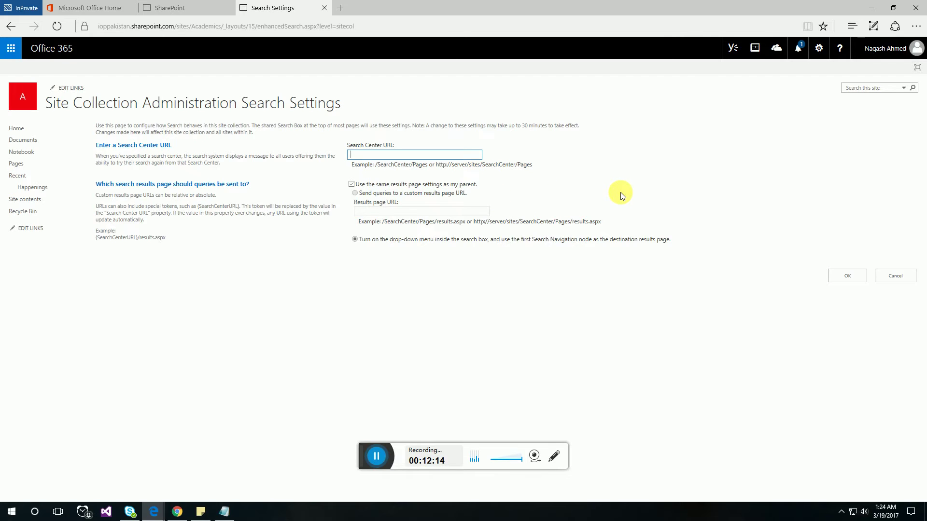
pyautogui.click(896, 276)
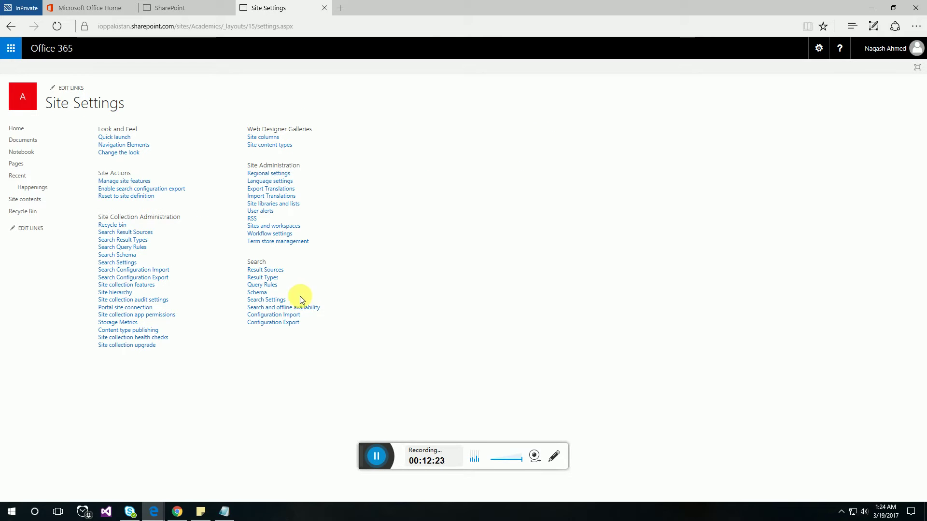
# Look at the site hierarchy of the site collection and return to the Academics home page
pyautogui.click(126, 295)
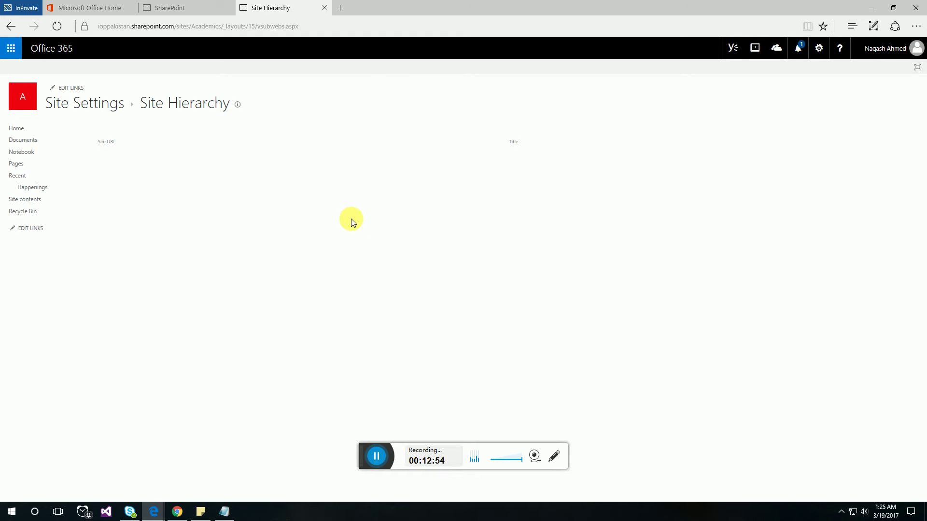
pyautogui.click(93, 104)
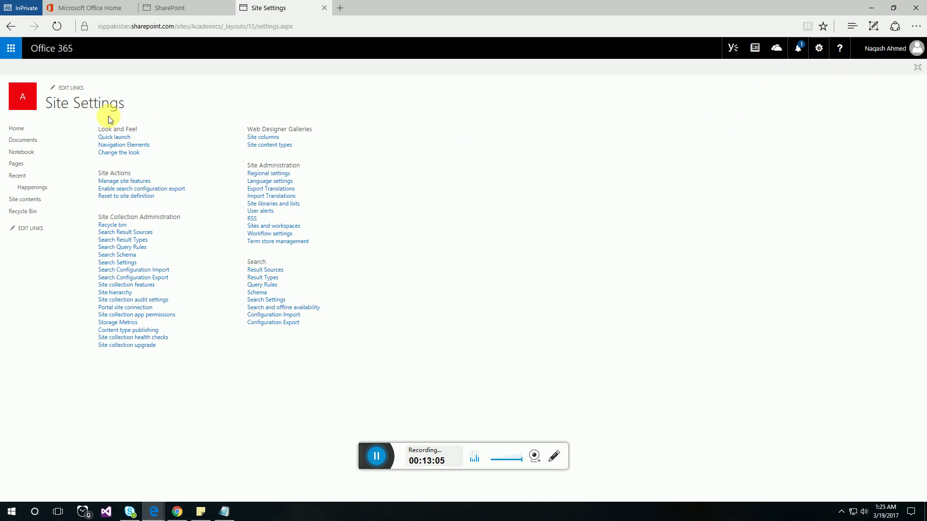
pyautogui.click(115, 137)
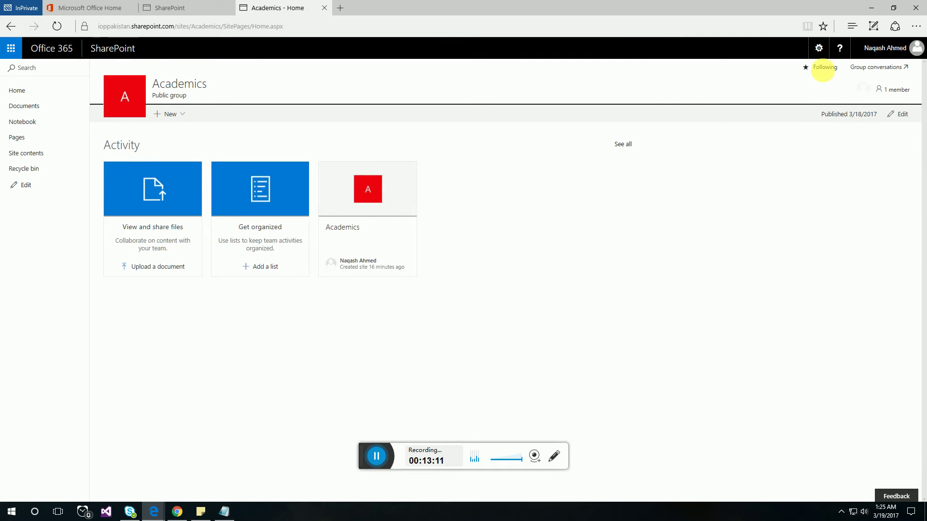
# View the Subsites section of the Academics site contents and start a new subsite
pyautogui.click(819, 47)
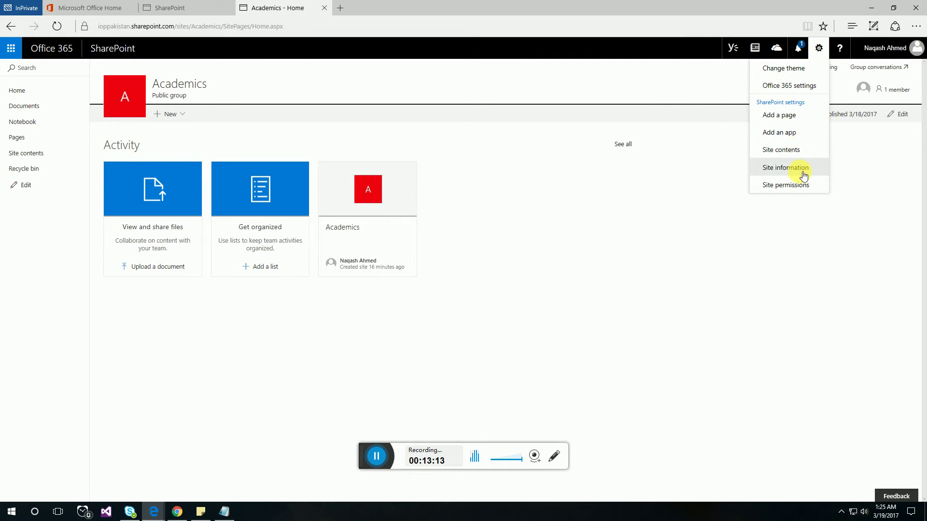
pyautogui.click(806, 154)
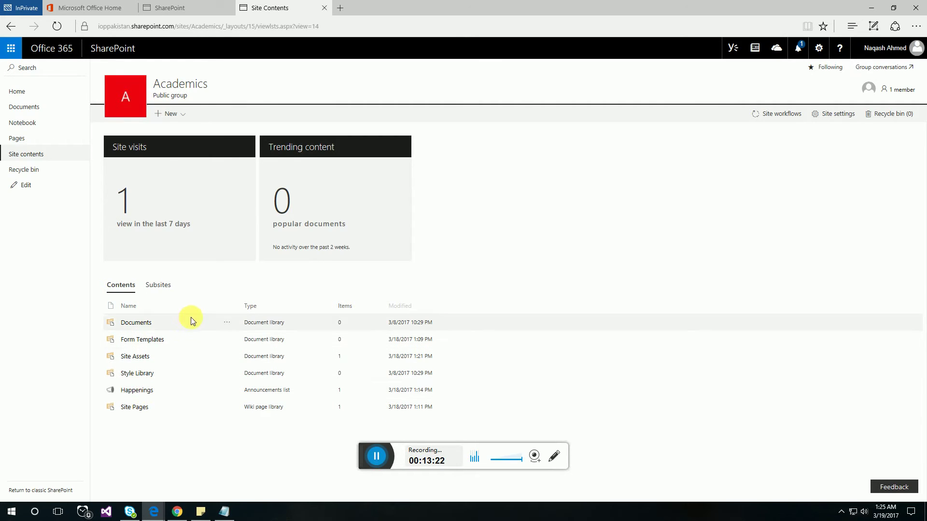
pyautogui.click(158, 286)
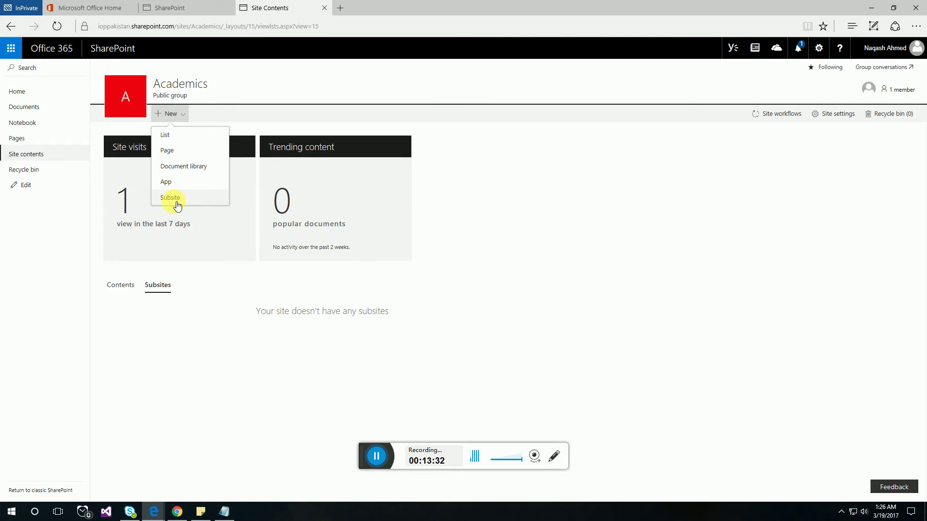
pyautogui.click(174, 197)
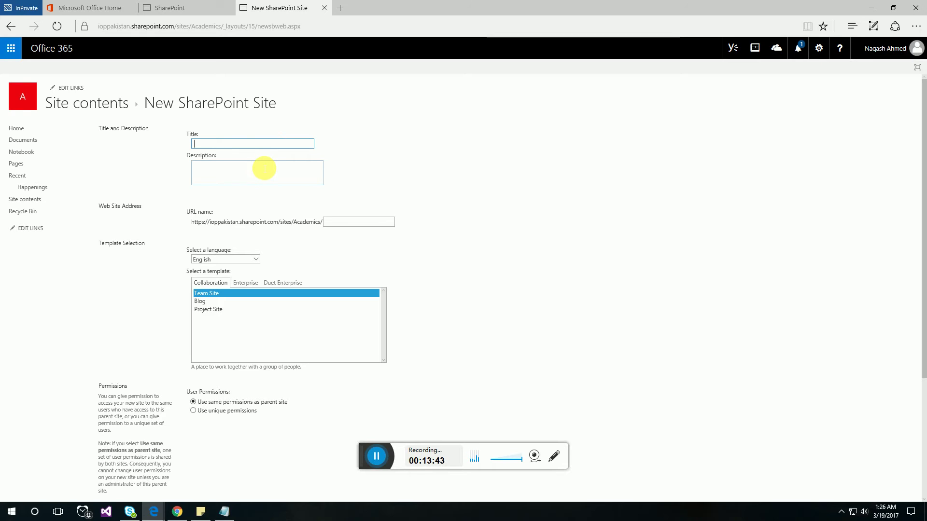
# Title the subsite "English - Academics", describe it as "This site is only for the English course", and set its URL name to English
pyautogui.write('English - Academics')
pyautogui.press('Tab')
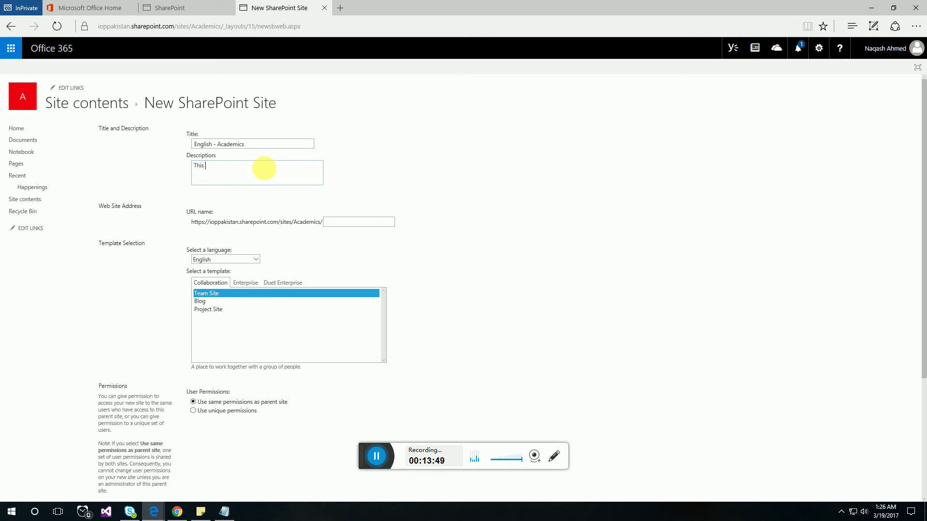
pyautogui.write('This site is only for the English course')
pyautogui.press('Tab')
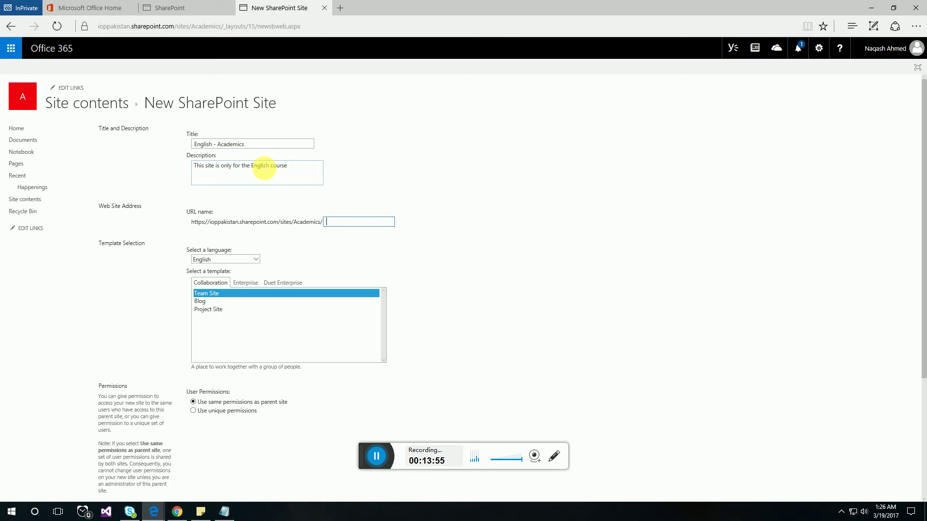
pyautogui.write('Engliu')
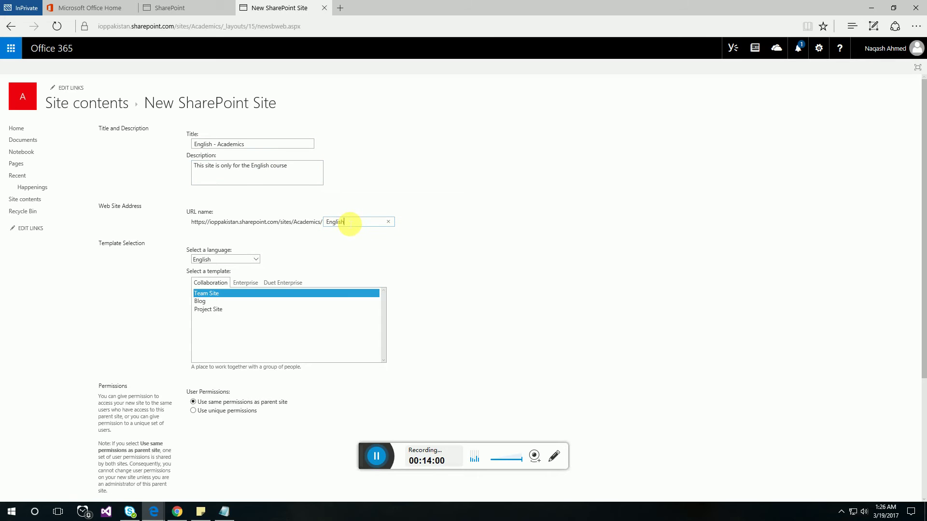
# Examine the parts of the subsite's web address and the language and template options of the new site form
pyautogui.moveTo(211, 222); pyautogui.dragTo(242, 223)
pyautogui.click(242, 223)
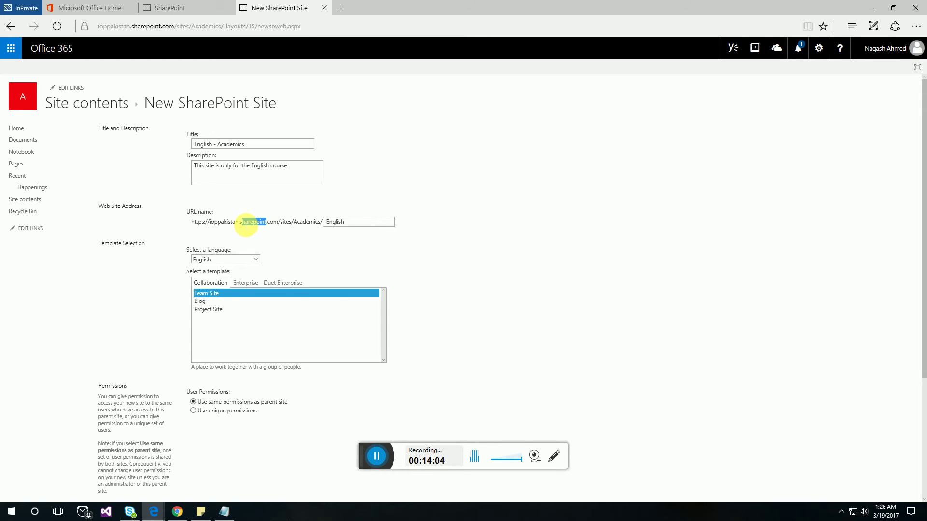
pyautogui.doubleClick(286, 223)
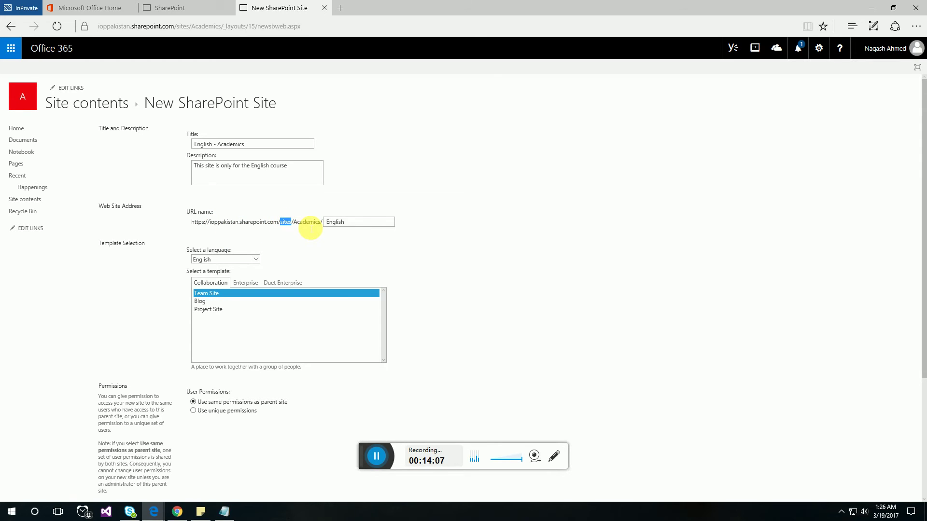
pyautogui.doubleClick(307, 222)
pyautogui.moveTo(319, 223); pyautogui.dragTo(315, 223)
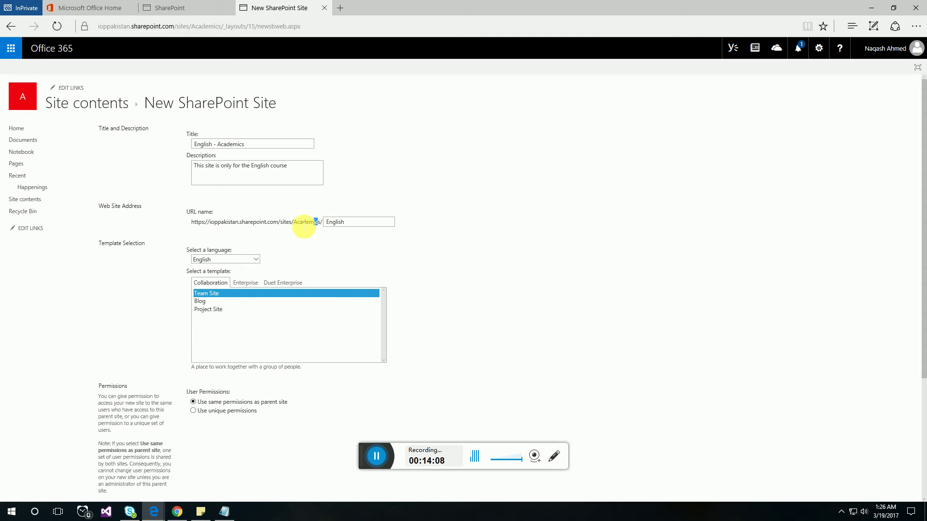
pyautogui.doubleClick(334, 223)
pyautogui.click(369, 227)
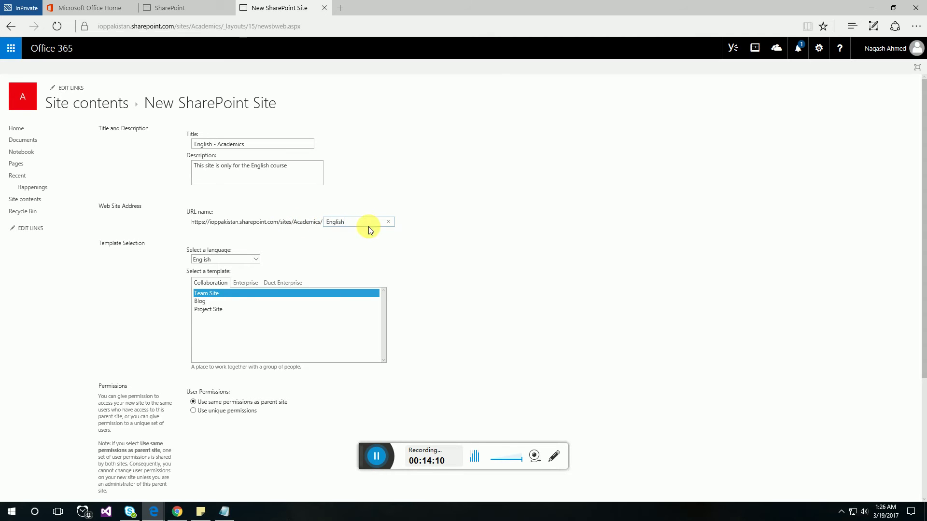
pyautogui.scroll(-3, 290, 256)
pyautogui.scroll(1, 280, 227)
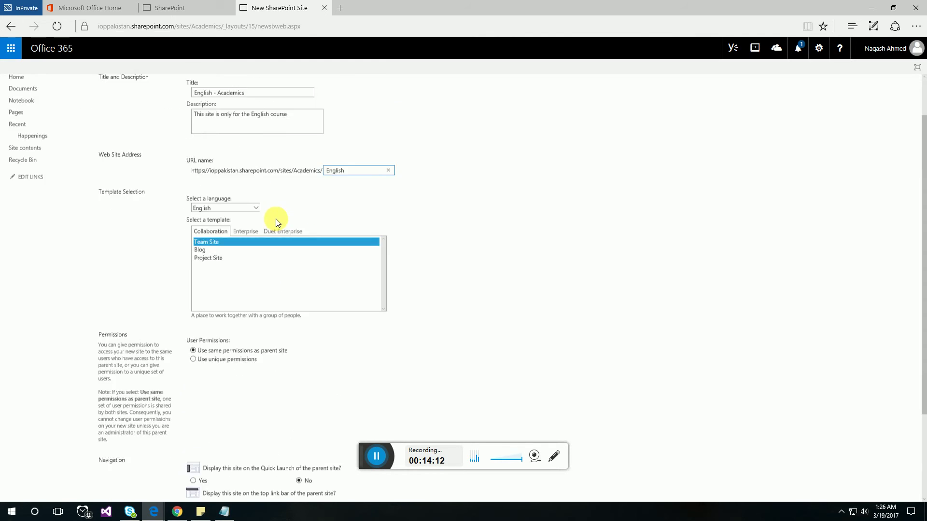
pyautogui.scroll(1, 276, 222)
pyautogui.click(250, 258)
pyautogui.click(250, 258)
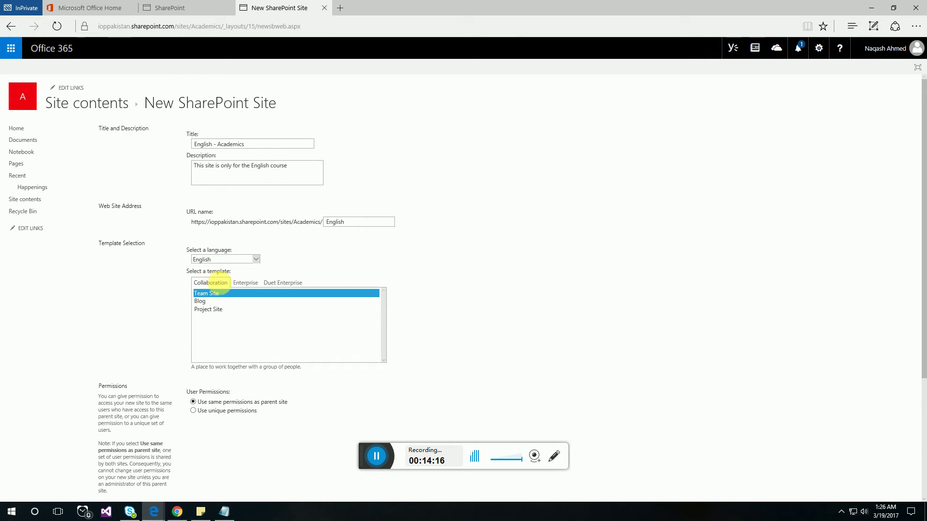
# Review the descriptions of the Team Site, Blog and Project Site templates in the Collaboration group
pyautogui.click(218, 282)
pyautogui.click(211, 294)
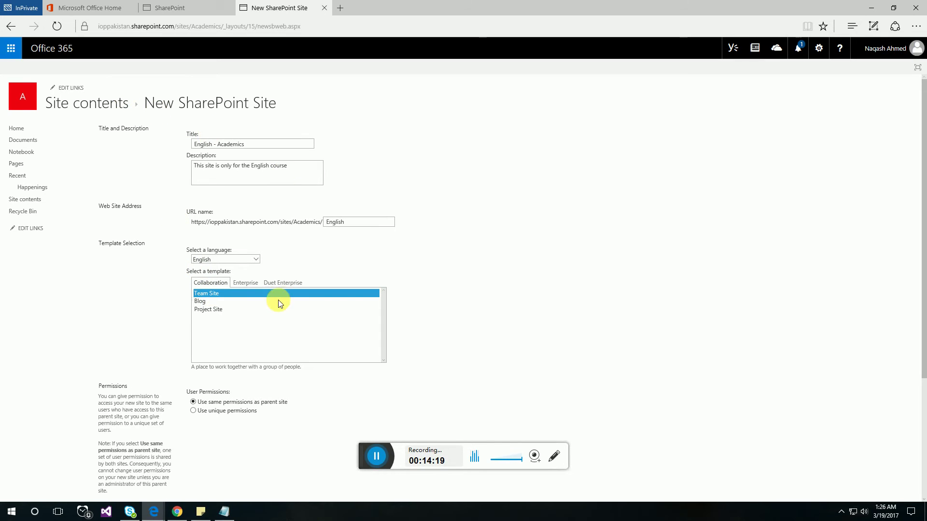
pyautogui.click(208, 302)
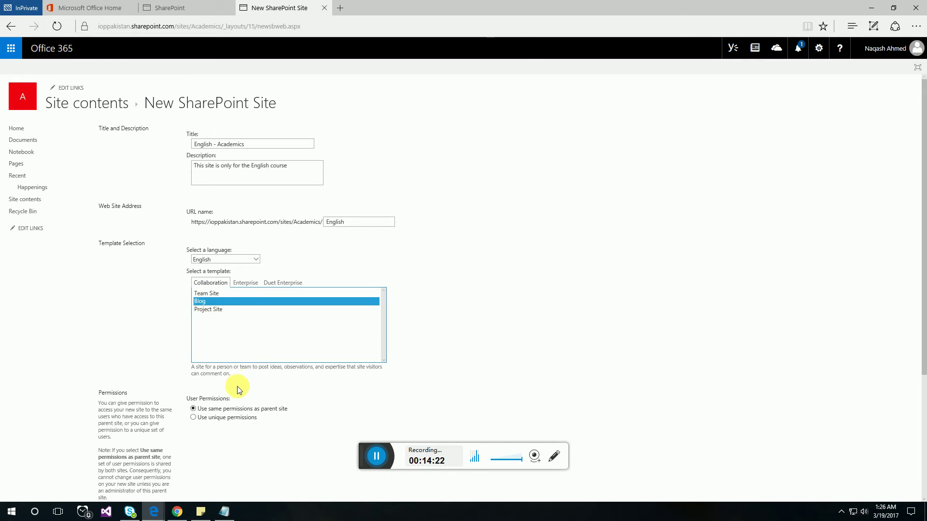
pyautogui.scroll(-3, 238, 381)
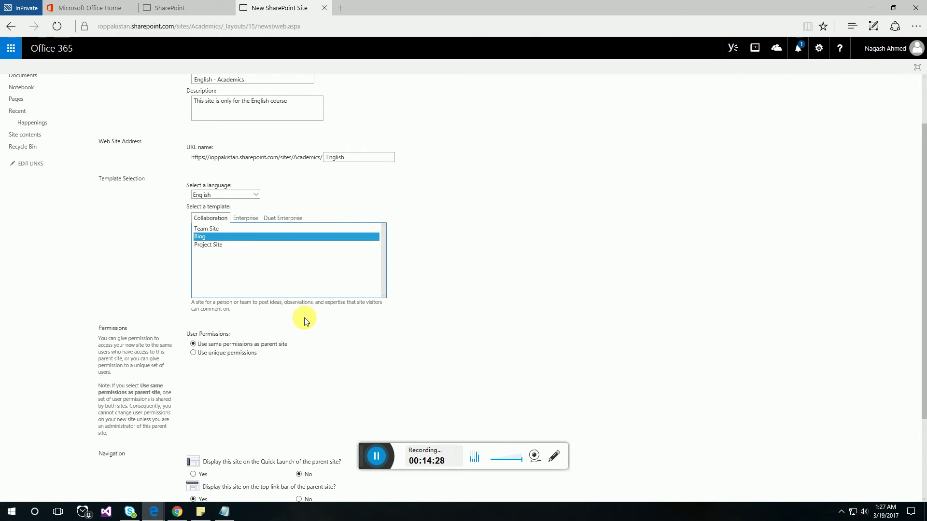
pyautogui.click(213, 244)
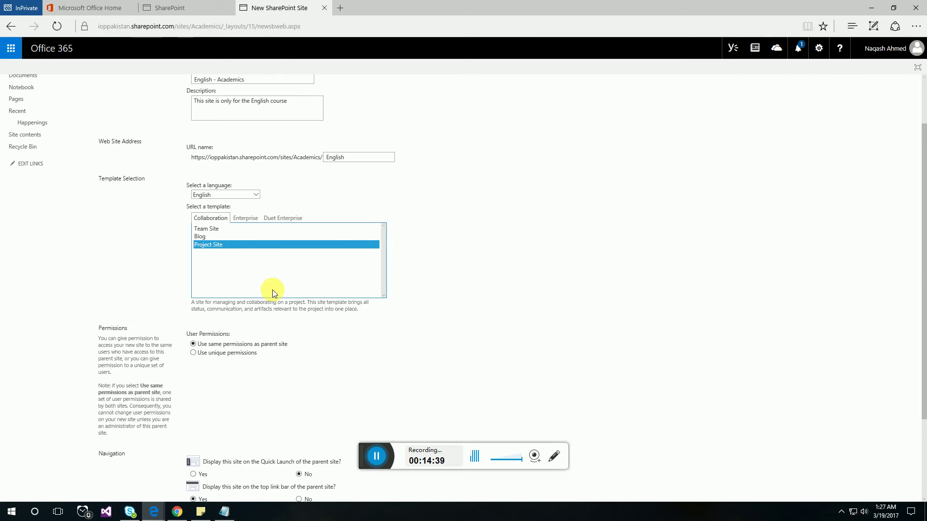
pyautogui.click(216, 248)
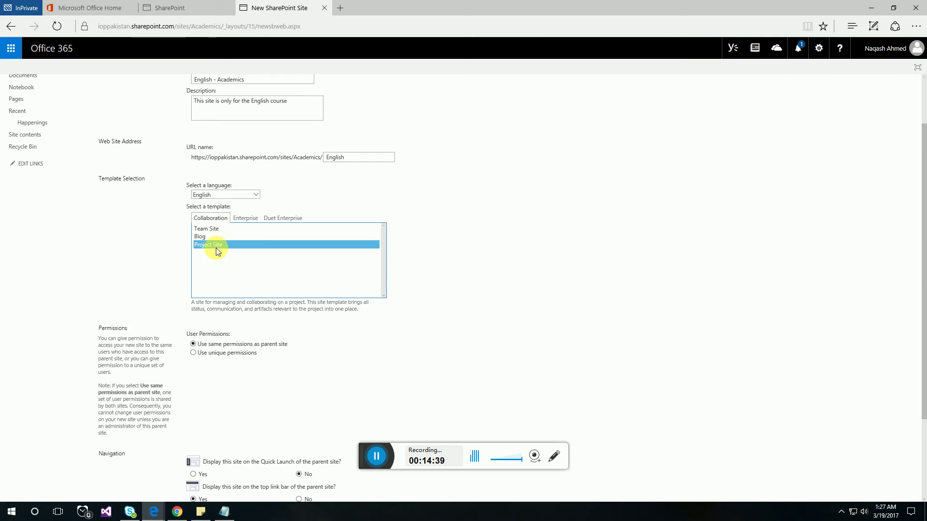
# Review the Enterprise template descriptions, comparing Document Center, Records Center and Visio Process Repository
pyautogui.click(247, 218)
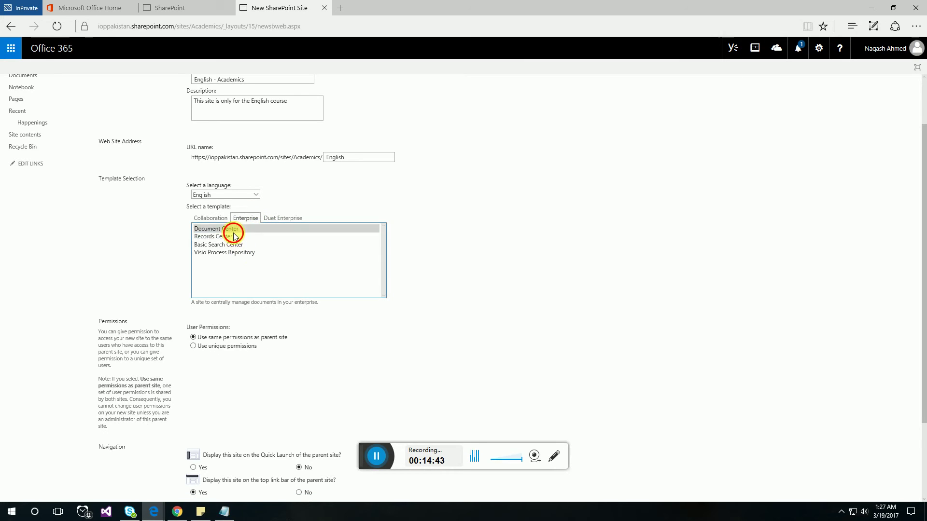
pyautogui.click(220, 237)
pyautogui.press('Up')
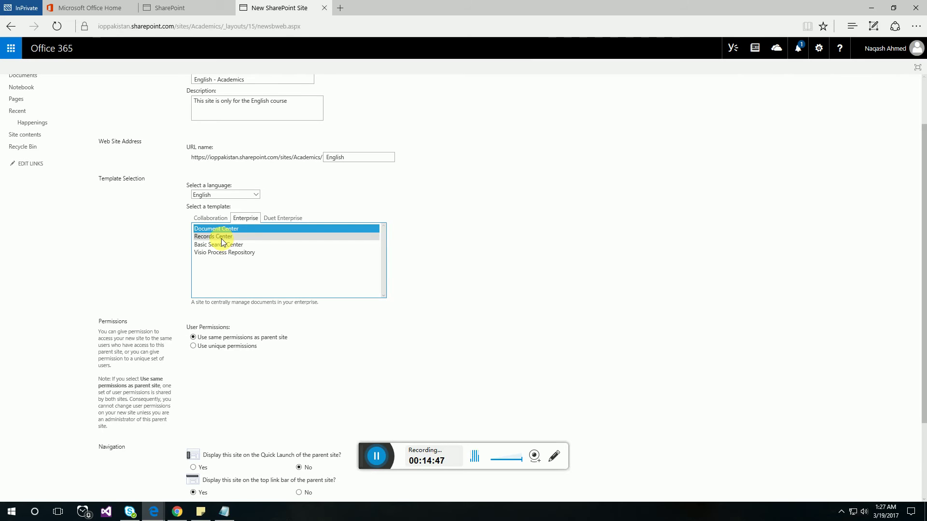
pyautogui.click(221, 239)
pyautogui.click(226, 228)
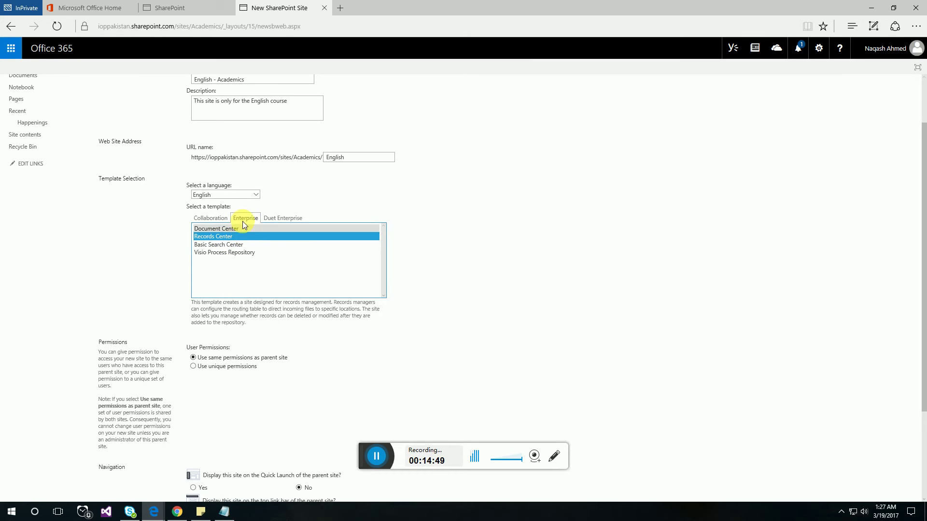
pyautogui.click(226, 237)
pyautogui.click(231, 229)
pyautogui.click(220, 237)
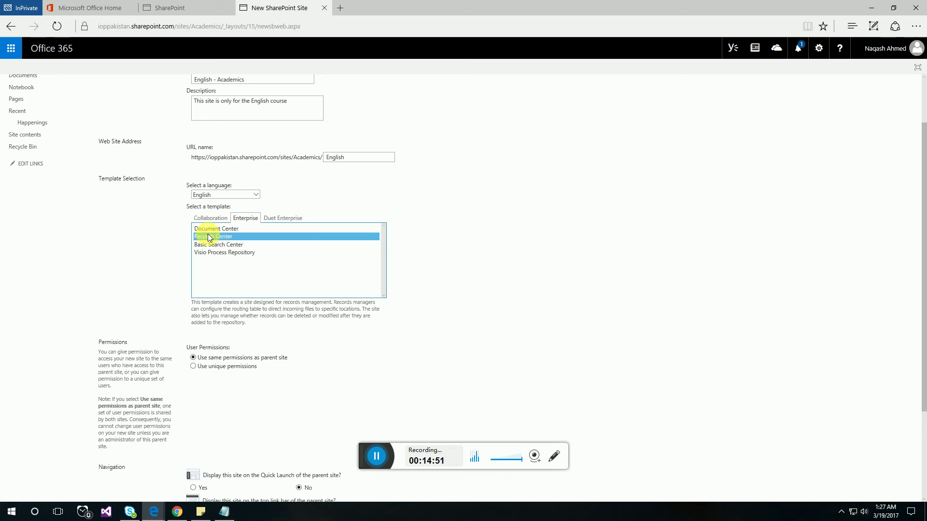
pyautogui.click(242, 254)
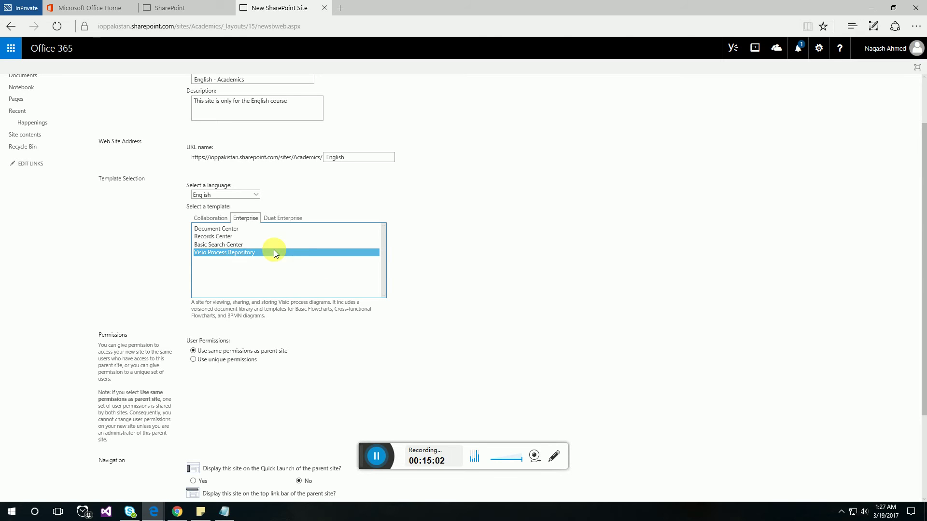
# Choose the Blog template from the Collaboration group for the subsite and recheck the Academics part of its web address
pyautogui.click(211, 218)
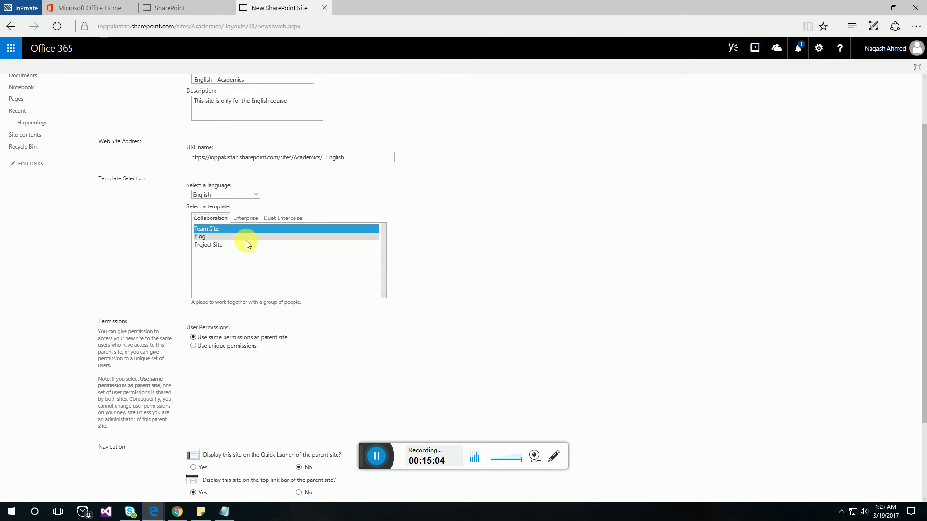
pyautogui.click(261, 237)
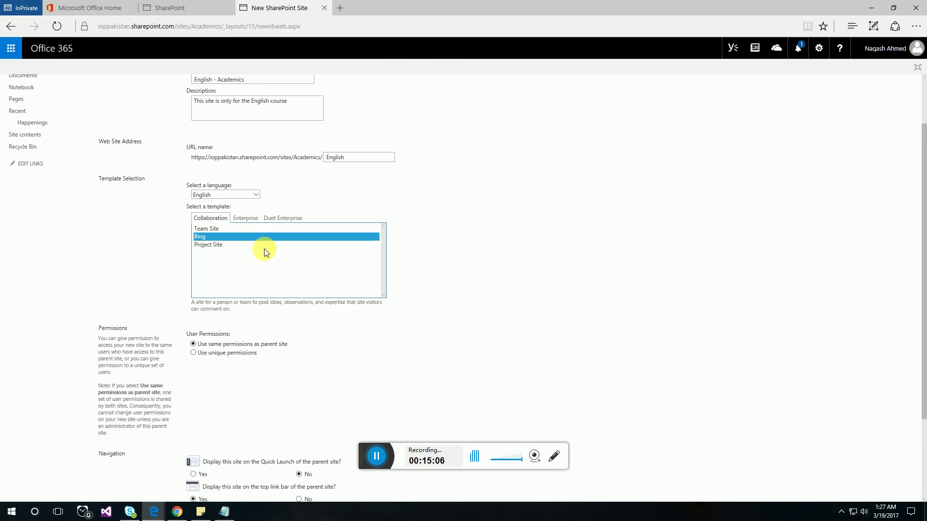
pyautogui.scroll(-3, 256, 312)
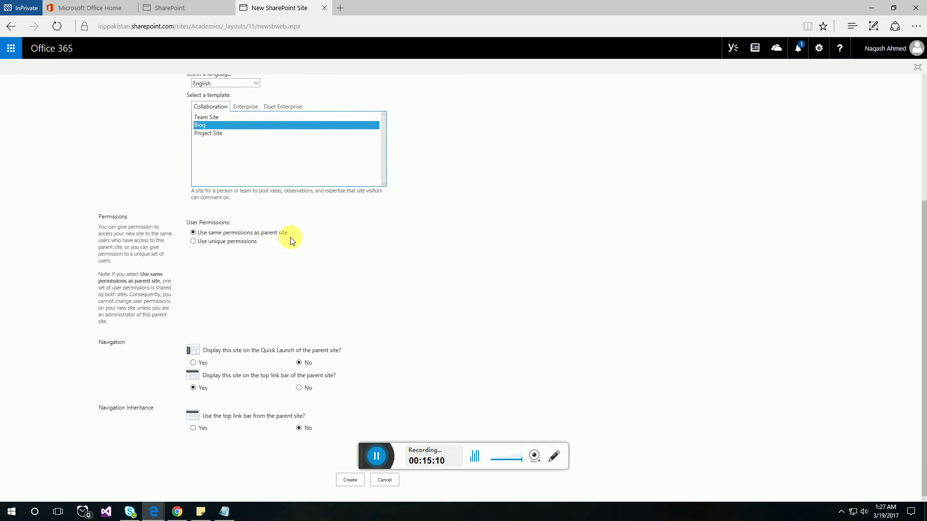
pyautogui.scroll(5, 265, 239)
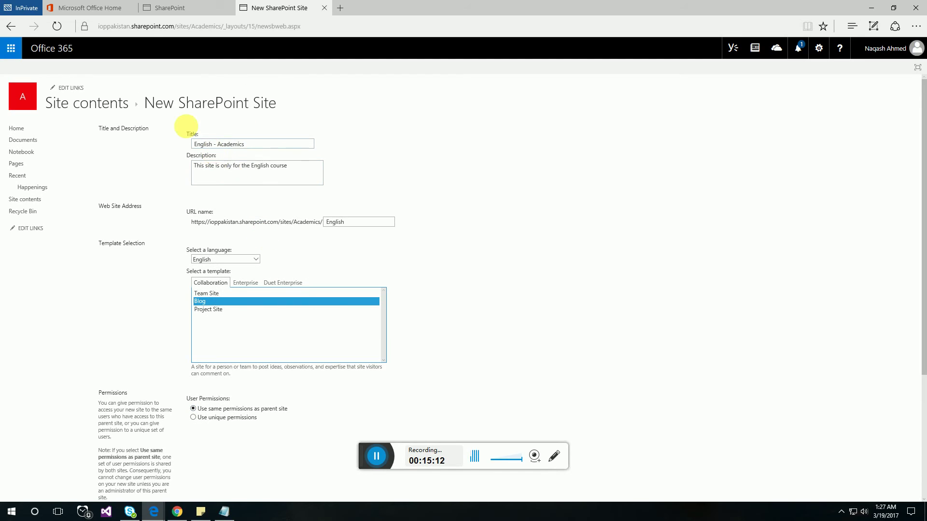
pyautogui.scroll(-2, 235, 264)
pyautogui.doubleClick(302, 159)
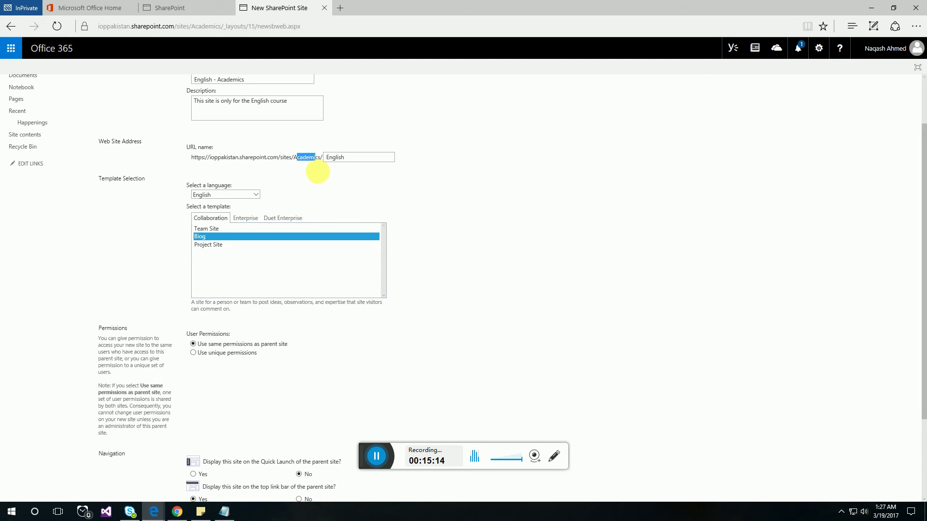
# Set the subsite to display on the Quick Launch of the parent site and create it
pyautogui.scroll(-3, 323, 205)
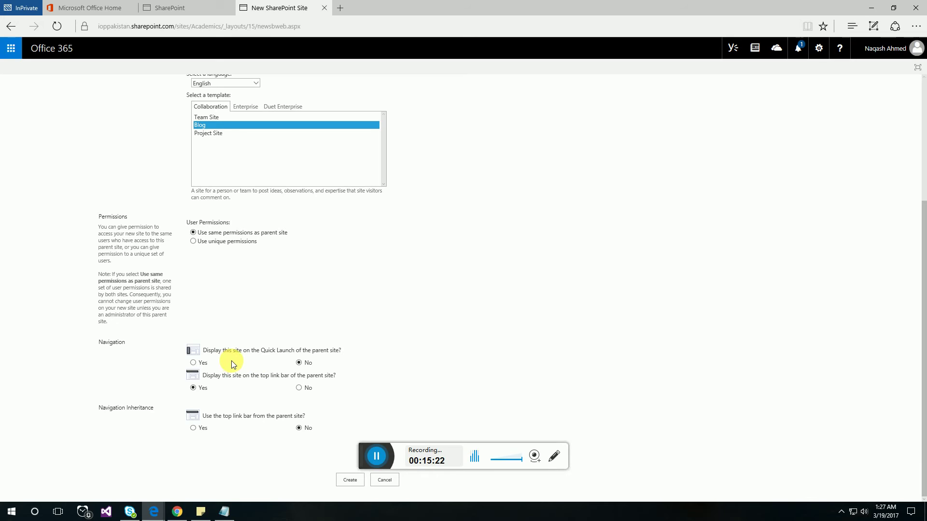
pyautogui.click(193, 363)
pyautogui.moveTo(281, 376); pyautogui.dragTo(313, 378)
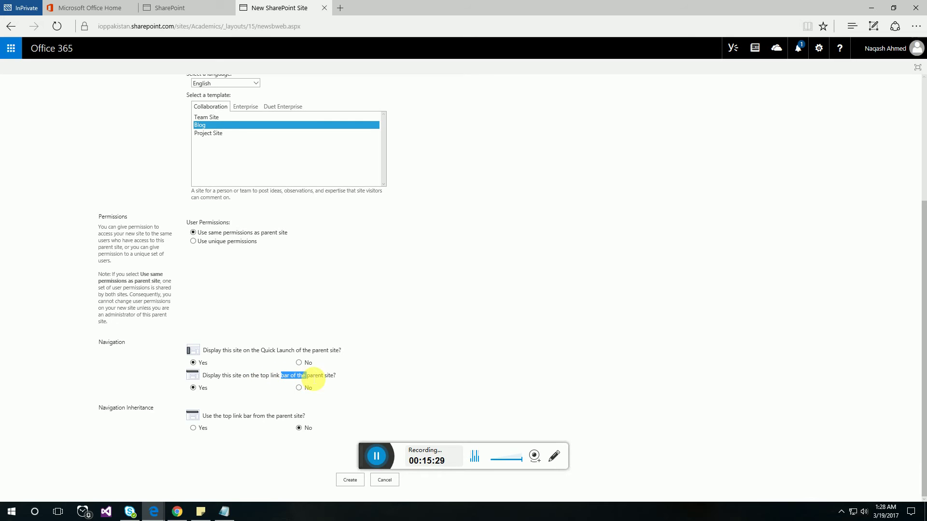
pyautogui.click(313, 380)
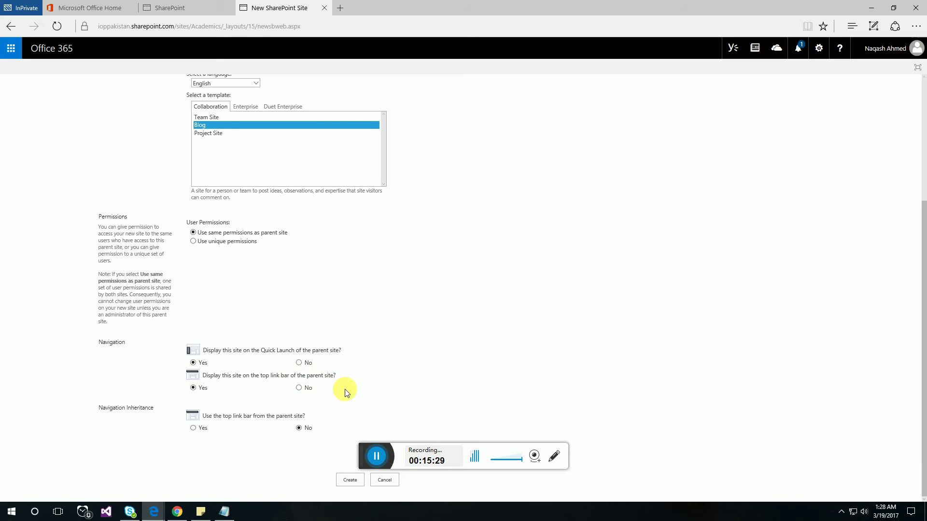
pyautogui.click(347, 483)
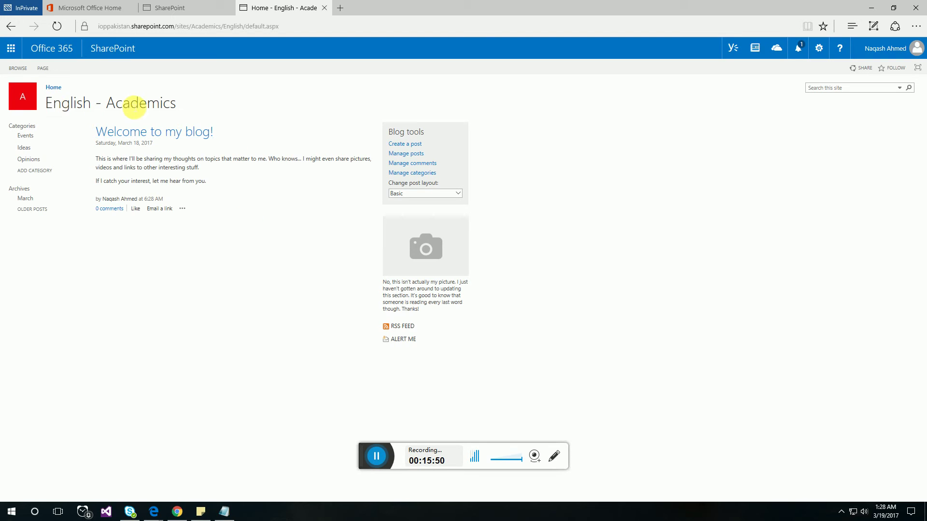
# Examine the Academics and English parts of the new subsite's title and web address
pyautogui.moveTo(108, 103); pyautogui.dragTo(171, 105)
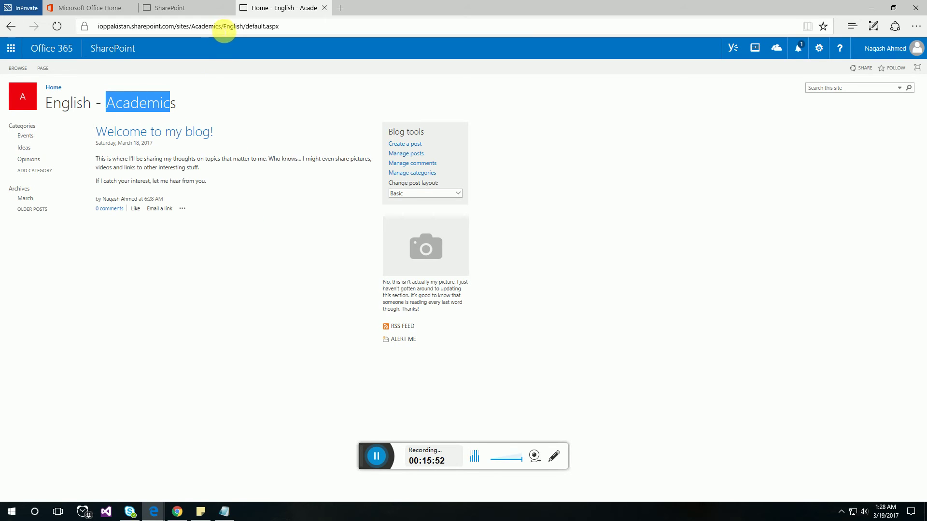
pyautogui.click(207, 27)
pyautogui.click(209, 26)
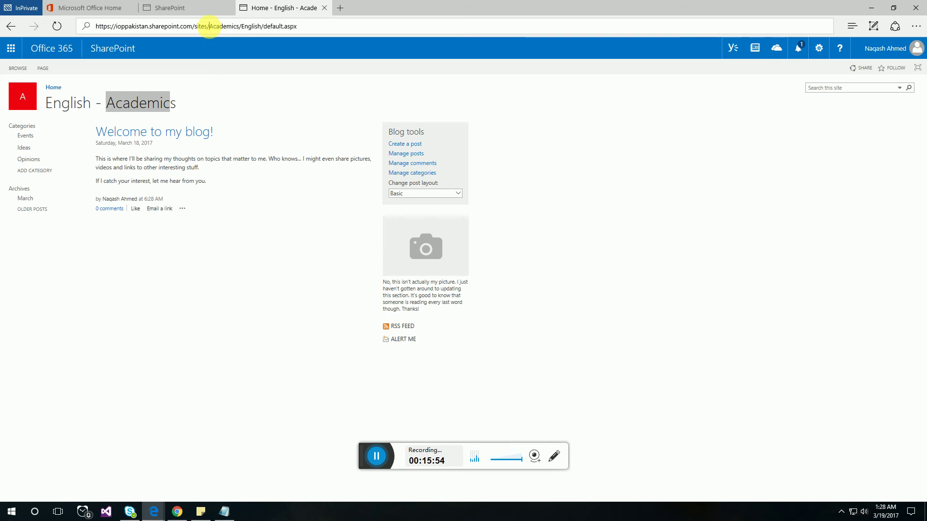
pyautogui.moveTo(209, 27); pyautogui.dragTo(254, 28)
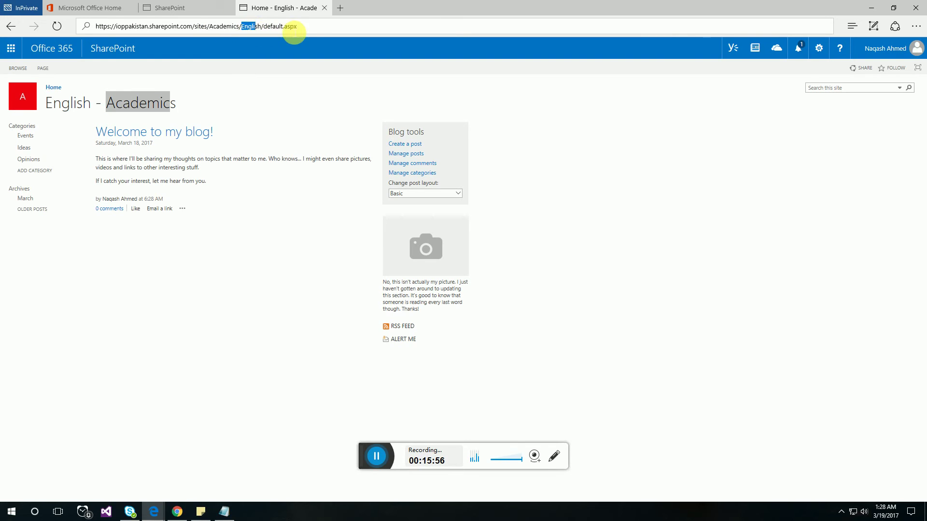
pyautogui.click(289, 27)
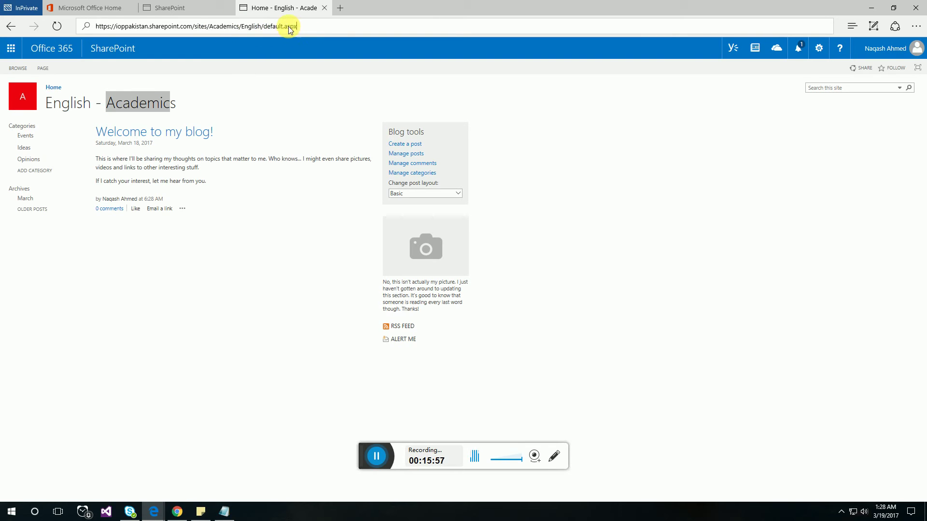
pyautogui.click(291, 175)
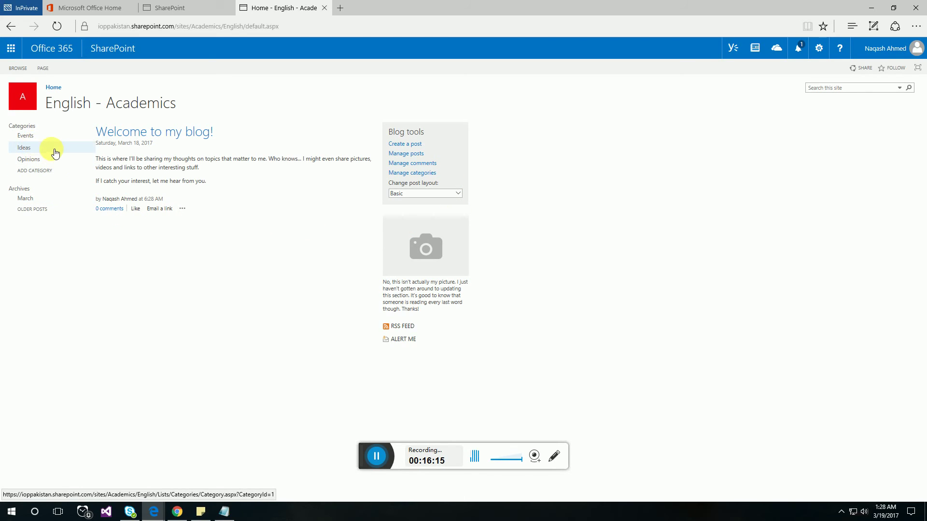
# Start a blog post titled "Poems of Leo Tolstoy" with the body "This post is about the poems written by Leo Tolstoy"
pyautogui.click(414, 146)
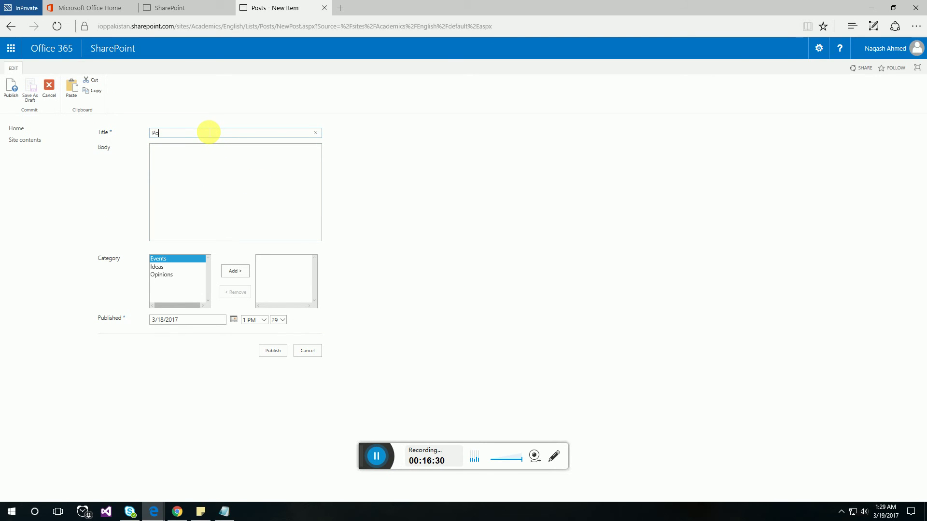
pyautogui.write('ems')
pyautogui.write('of Leo Tolstoy')
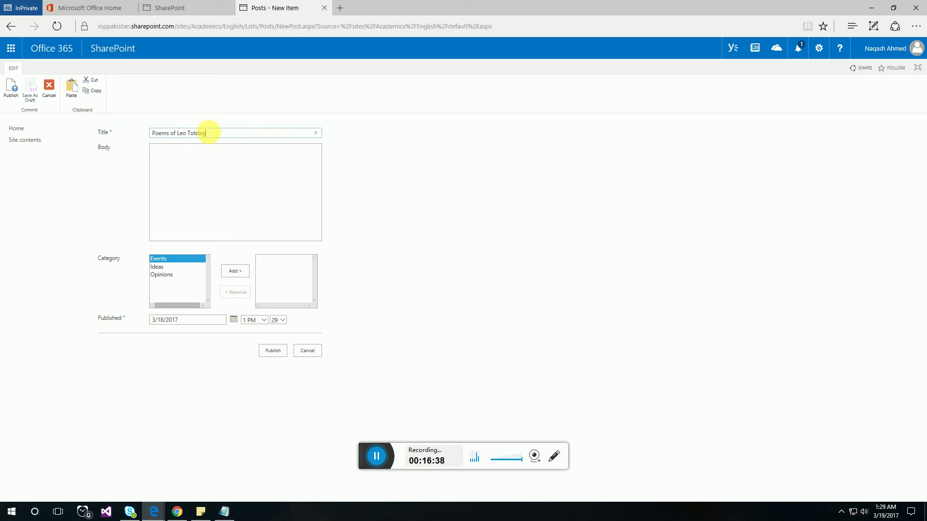
pyautogui.write('This')
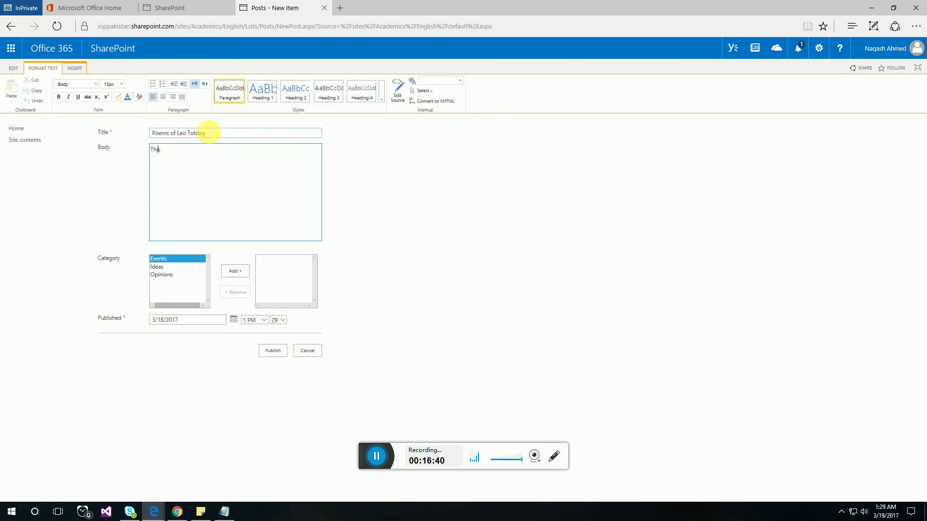
pyautogui.write(' post is about the poems written by Leo Tolstoy')
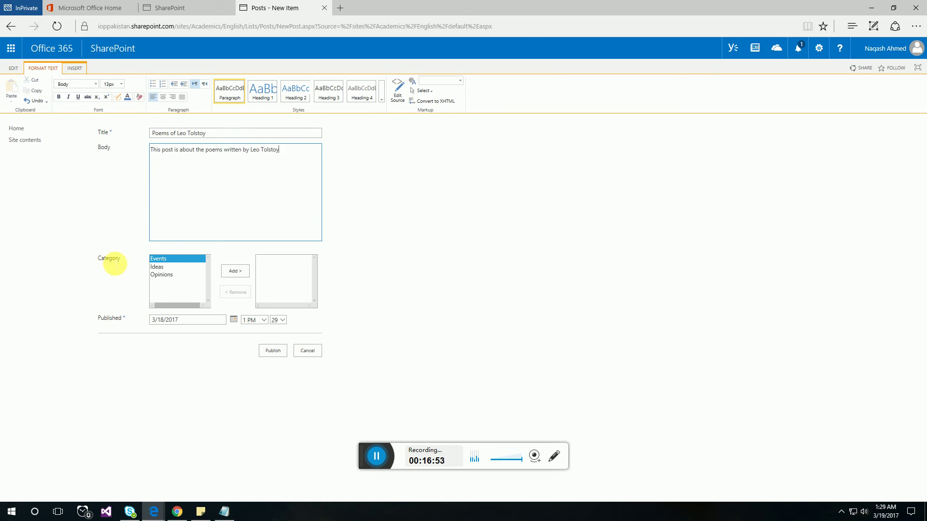
# Assign the blog post to the Opinions category, check its publication date and publish it
pyautogui.click(169, 273)
pyautogui.click(235, 271)
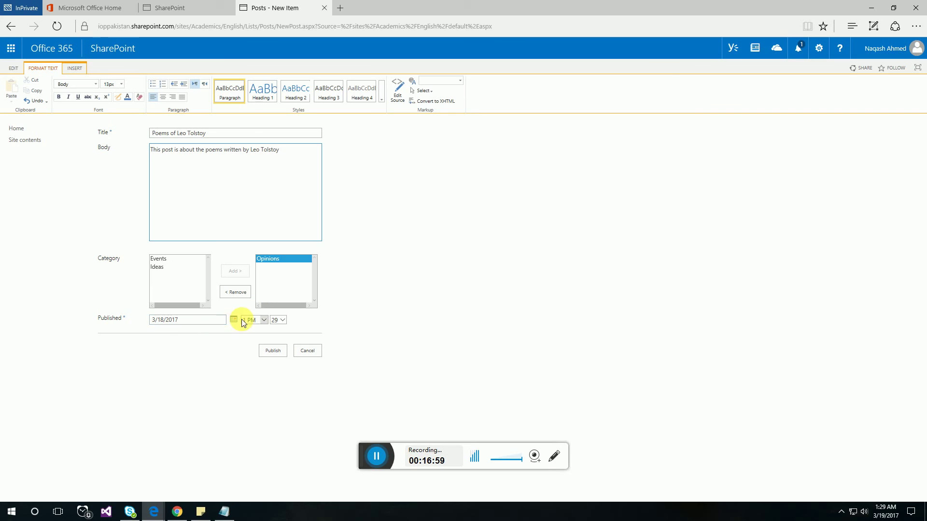
pyautogui.click(224, 322)
pyautogui.click(222, 319)
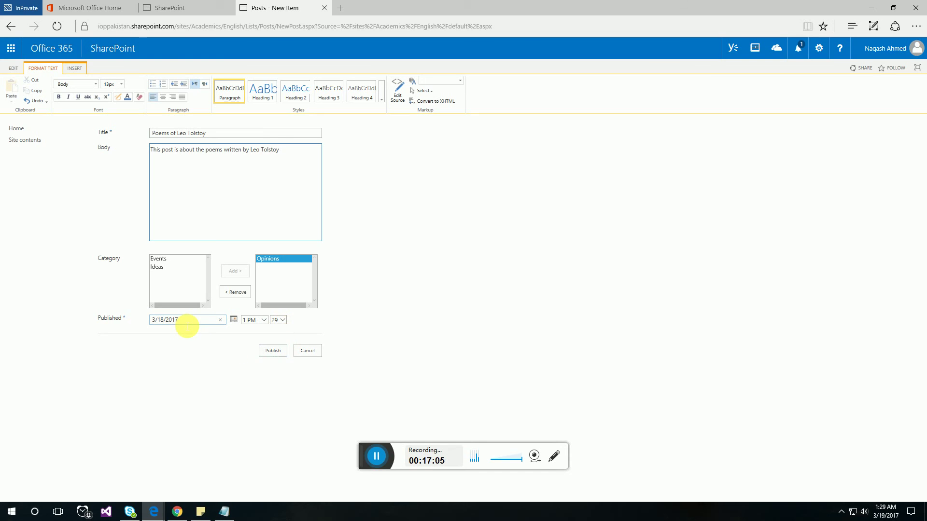
pyautogui.click(279, 348)
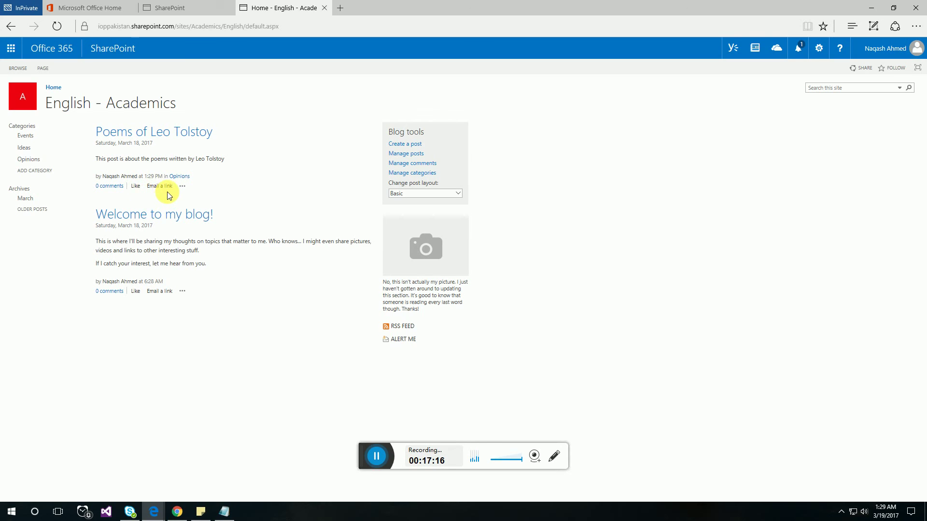
# Like the "Poems of Leo Tolstoy" post and look at its additional options
pyautogui.moveTo(181, 186); pyautogui.dragTo(182, 178)
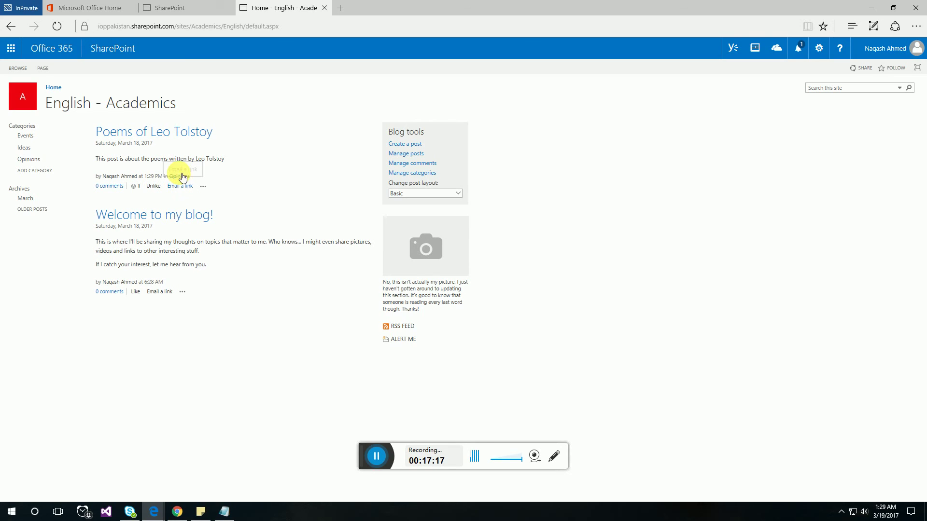
pyautogui.click(203, 187)
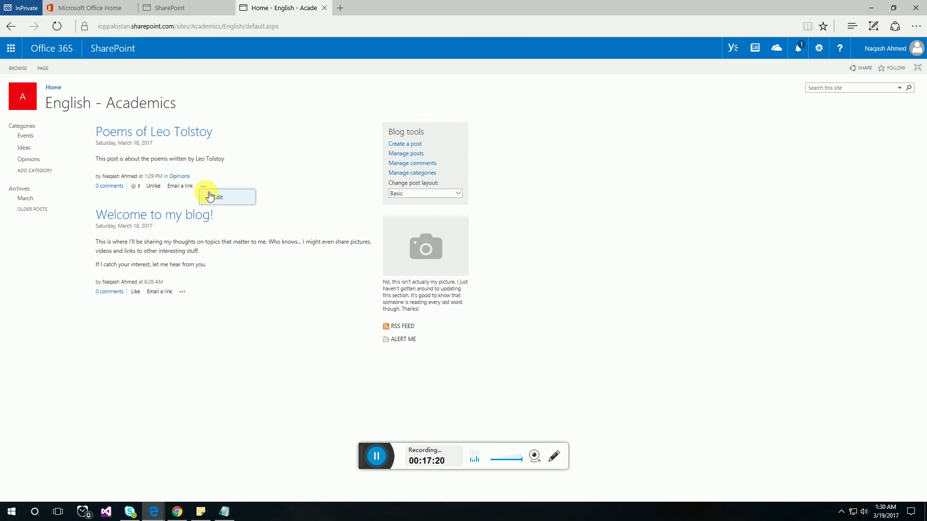
pyautogui.click(298, 317)
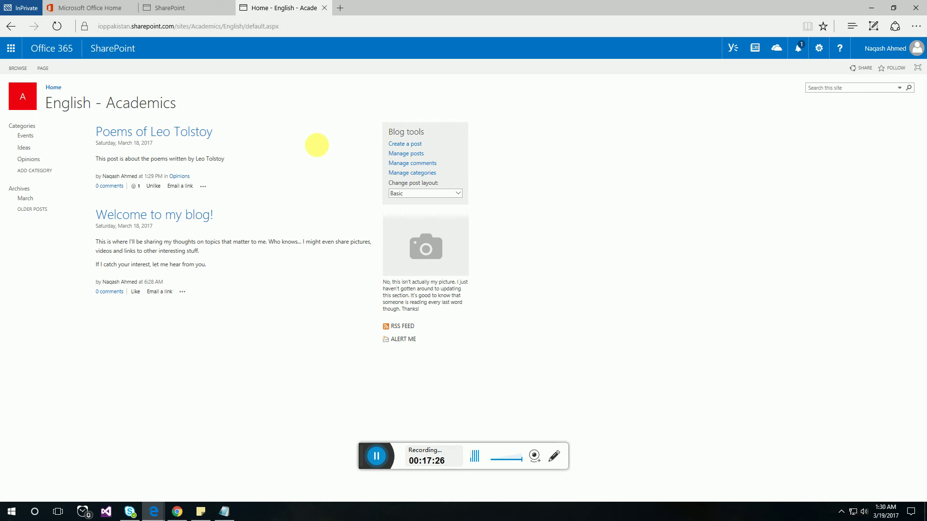
pyautogui.click(169, 6)
pyautogui.click(289, 6)
pyautogui.click(186, 6)
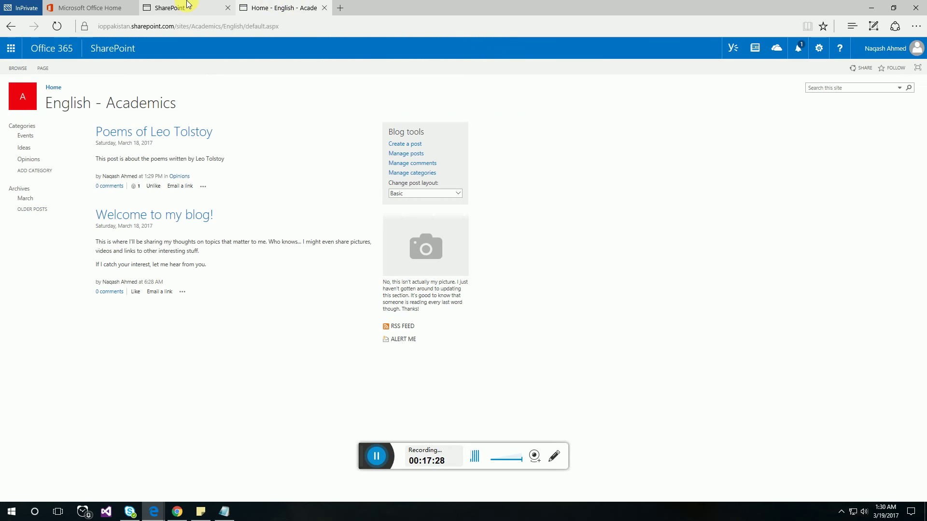
pyautogui.click(283, 5)
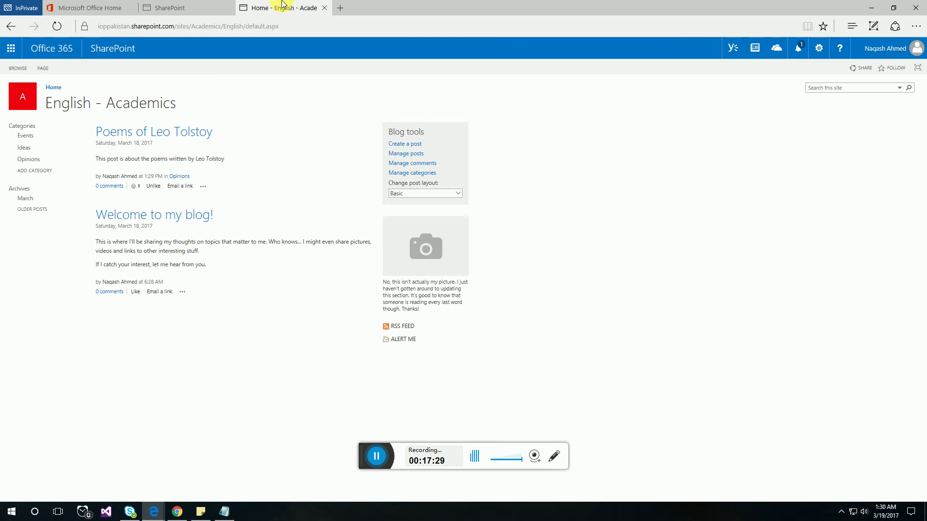
pyautogui.click(222, 4)
pyautogui.click(114, 6)
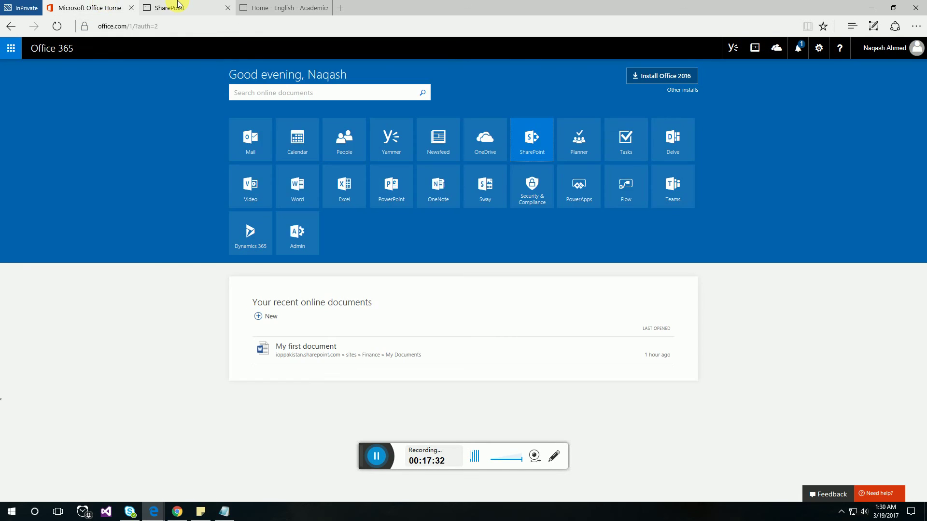
pyautogui.click(182, 6)
pyautogui.click(138, 4)
pyautogui.click(208, 6)
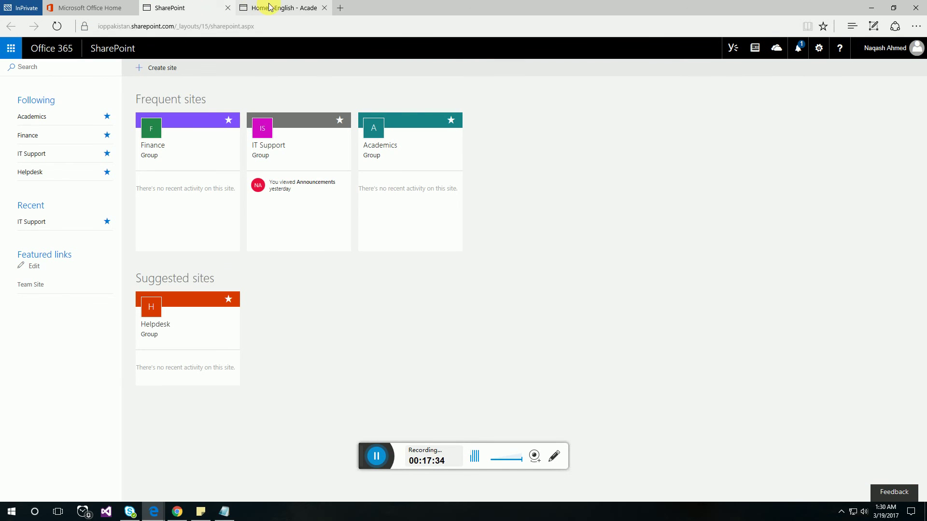
pyautogui.moveTo(275, 8)
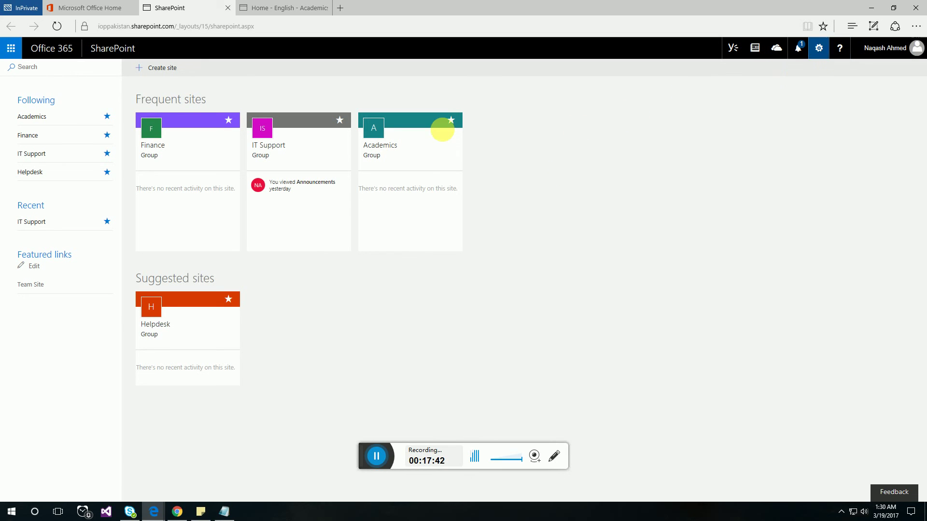
pyautogui.click(261, 8)
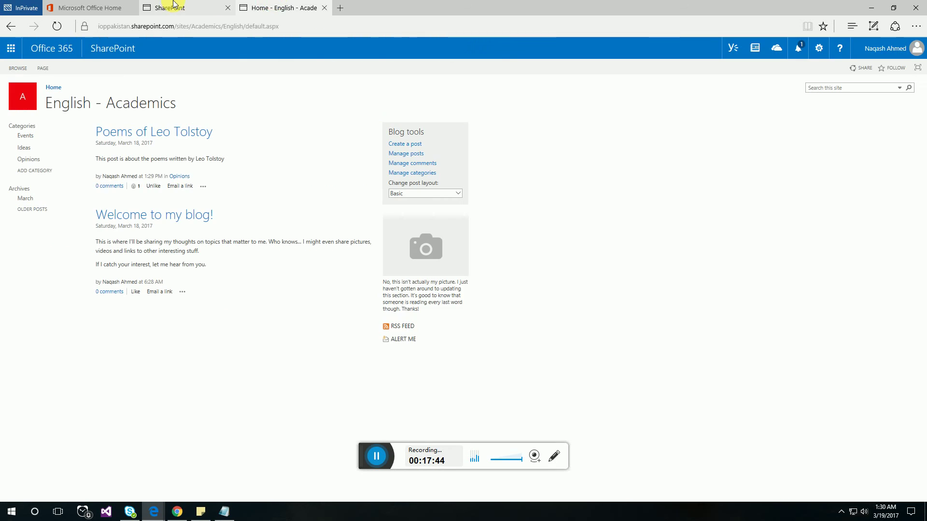
pyautogui.click(172, 7)
pyautogui.click(120, 8)
pyautogui.click(207, 6)
pyautogui.click(112, 7)
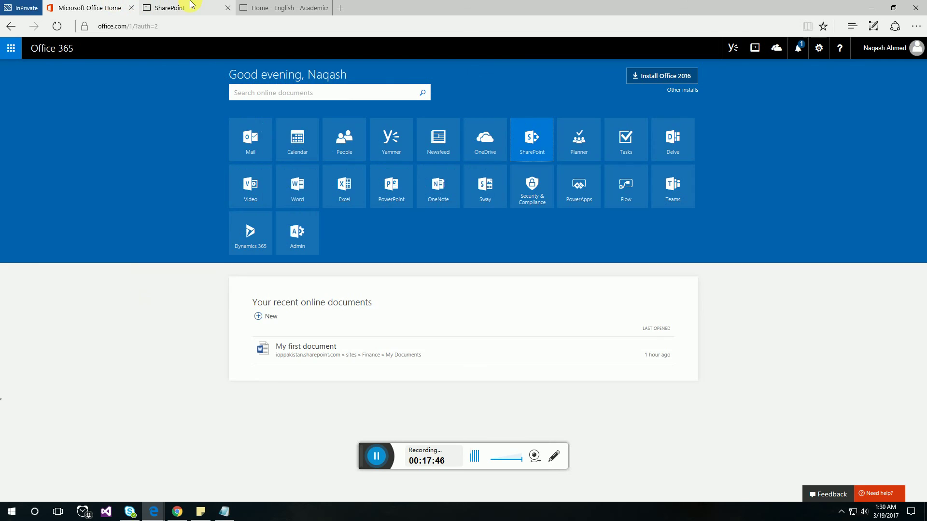